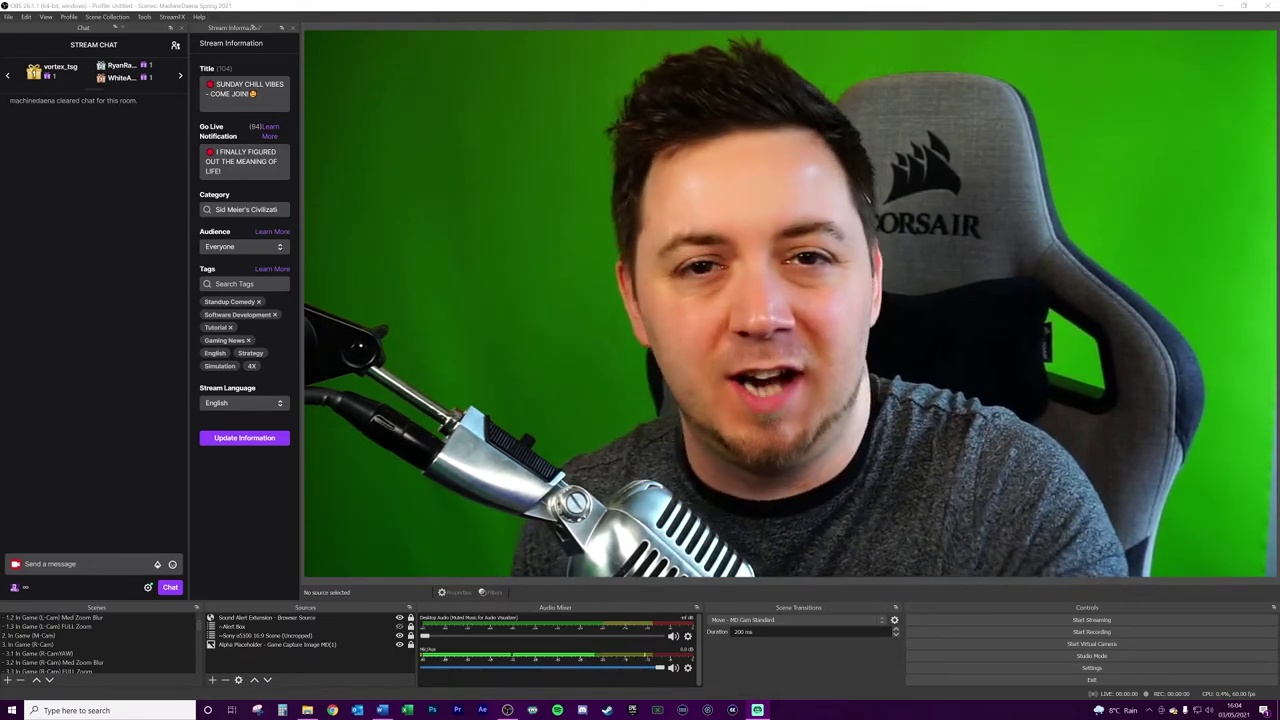
# Create a new scene named 'Green screen test 222' in the Scenes list
pyautogui.scroll(-6, 136, 646)
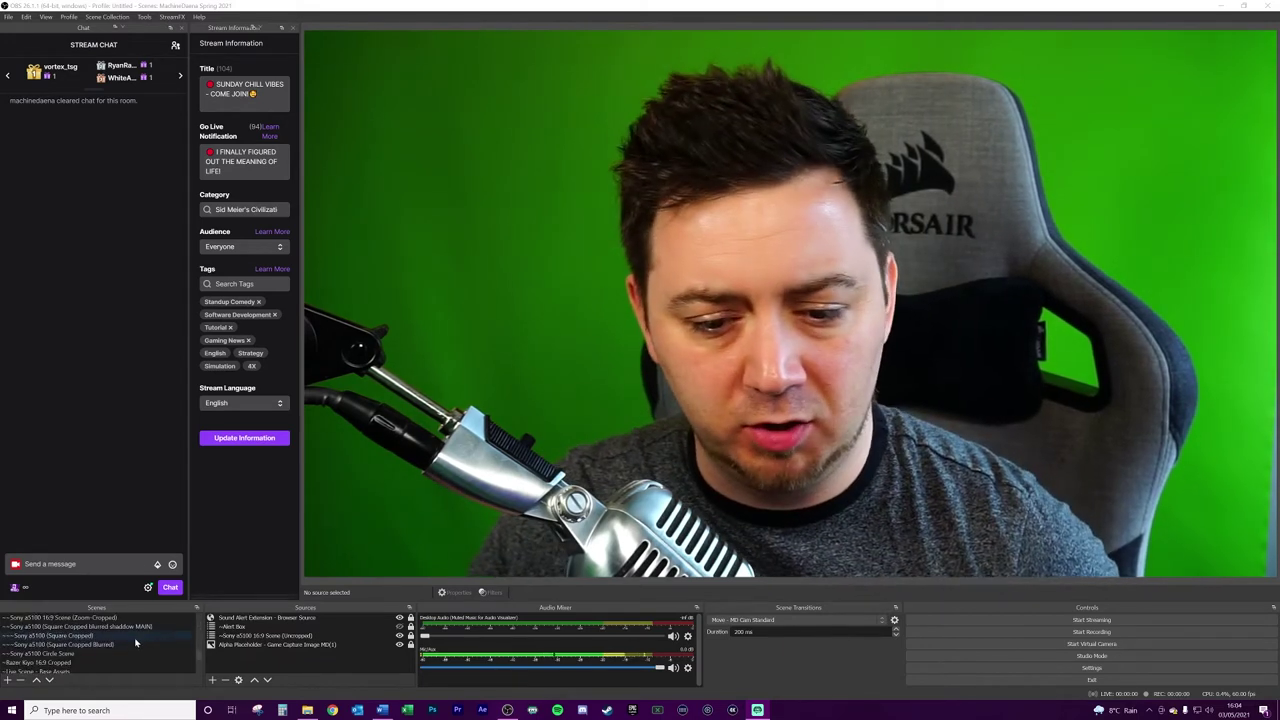
pyautogui.click(9, 680)
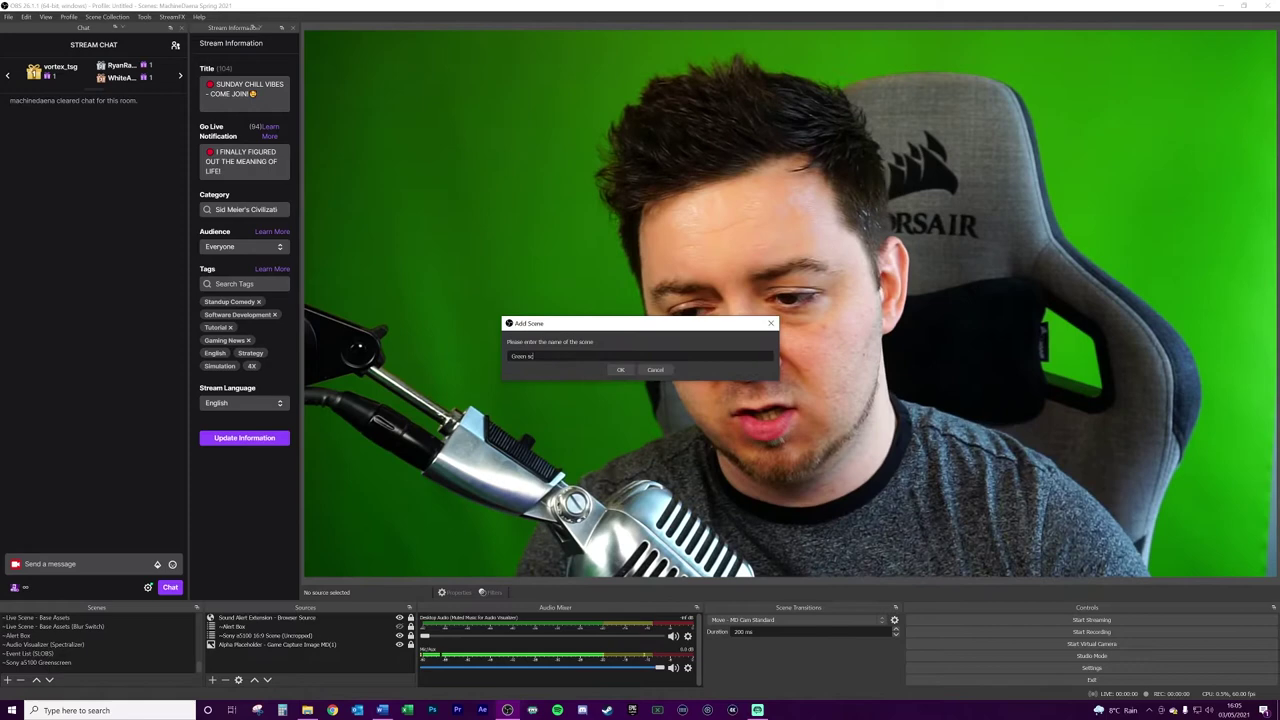
pyautogui.write('Green screen test 2')
pyautogui.press('Return')
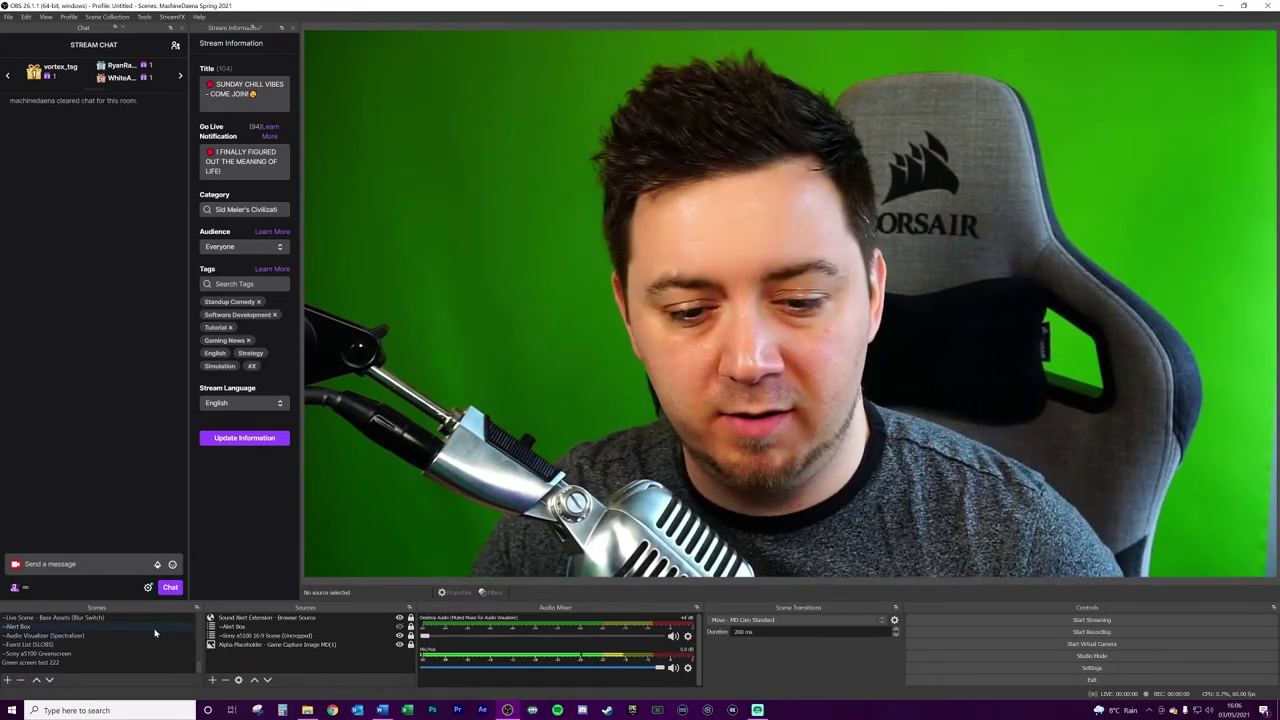
# In Green screen test 222, add a Source Mirror showing '~Sony a5100 16:9 Scene (Uncropped)'
pyautogui.click(68, 662)
pyautogui.click(212, 680)
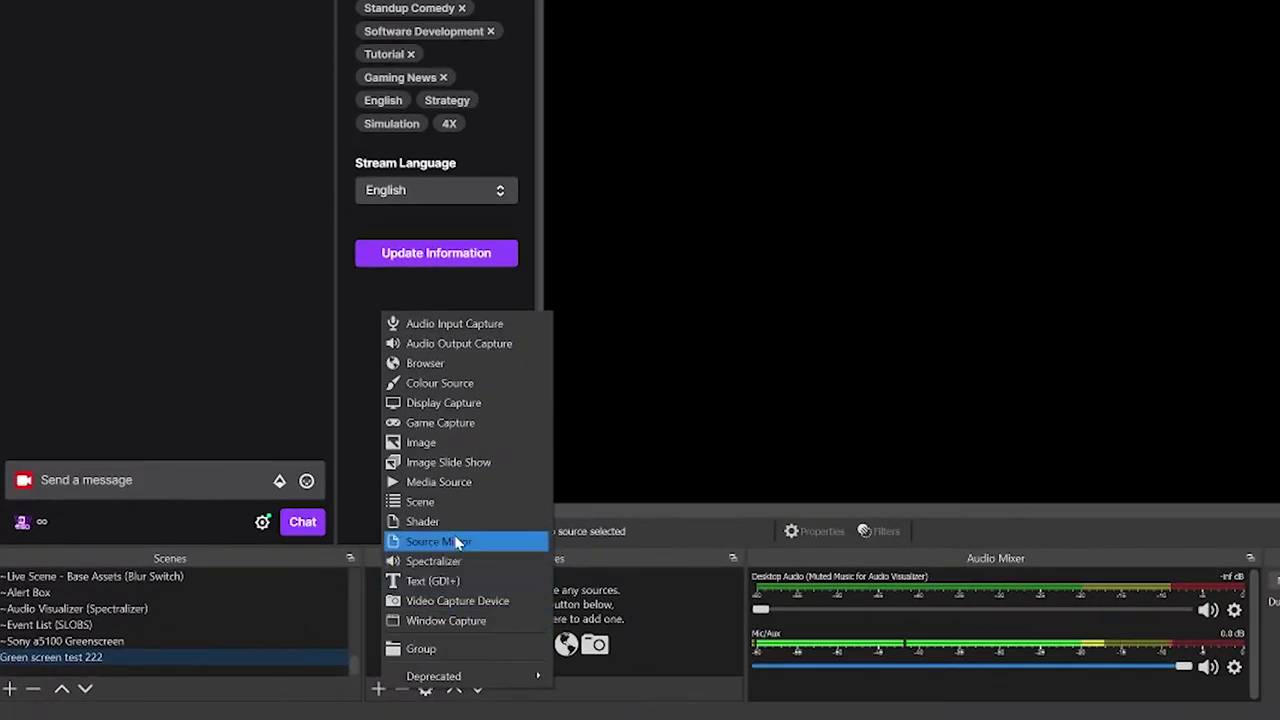
pyautogui.click(457, 541)
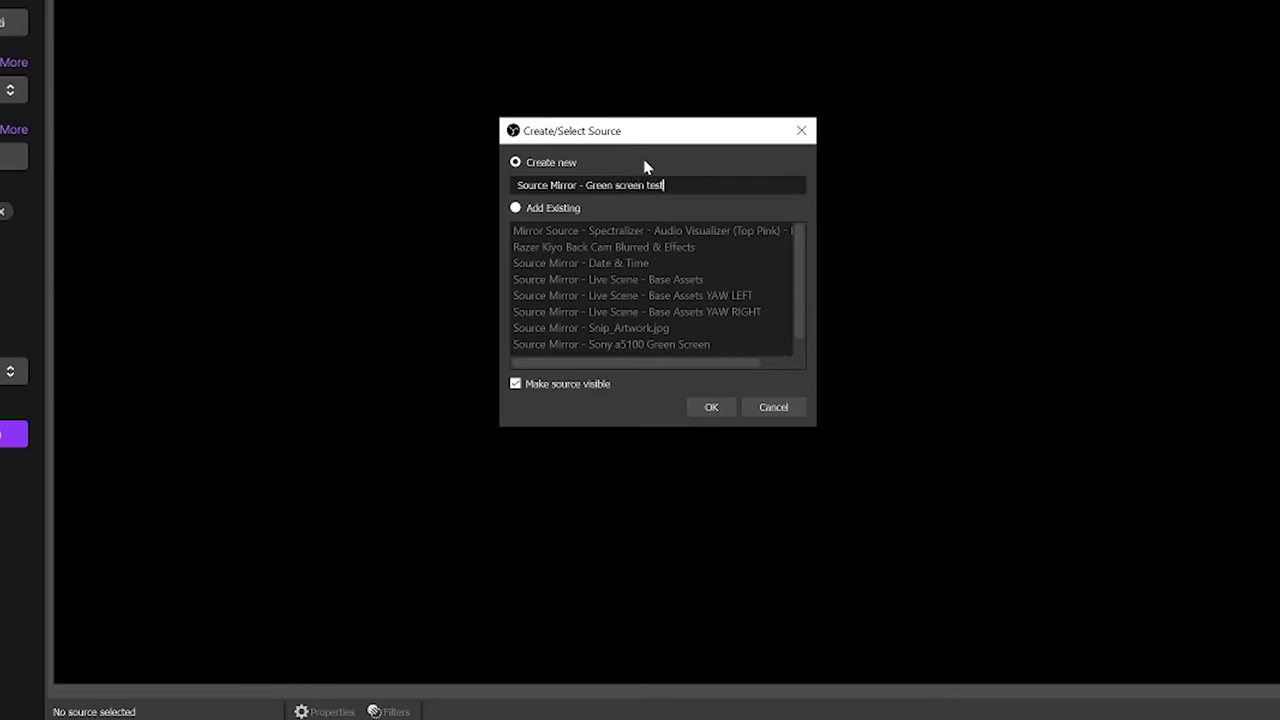
pyautogui.press('Return')
pyautogui.click(511, 426)
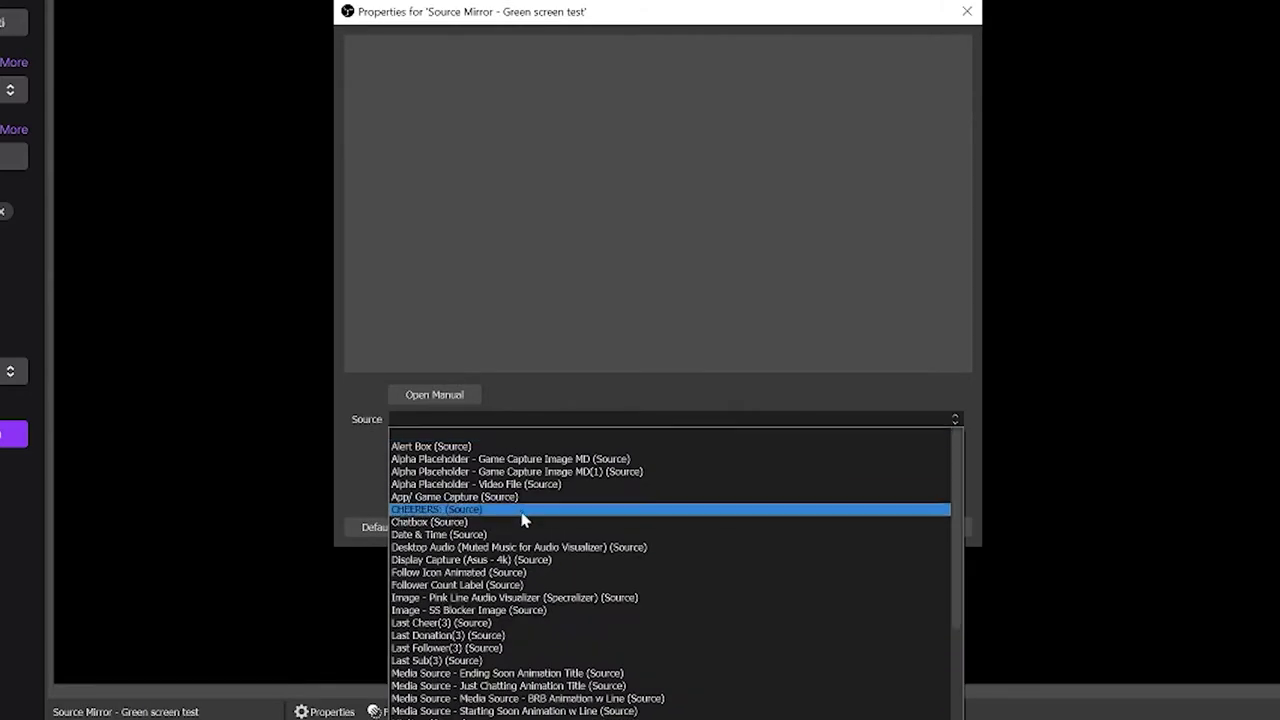
pyautogui.scroll(-5, 495, 605)
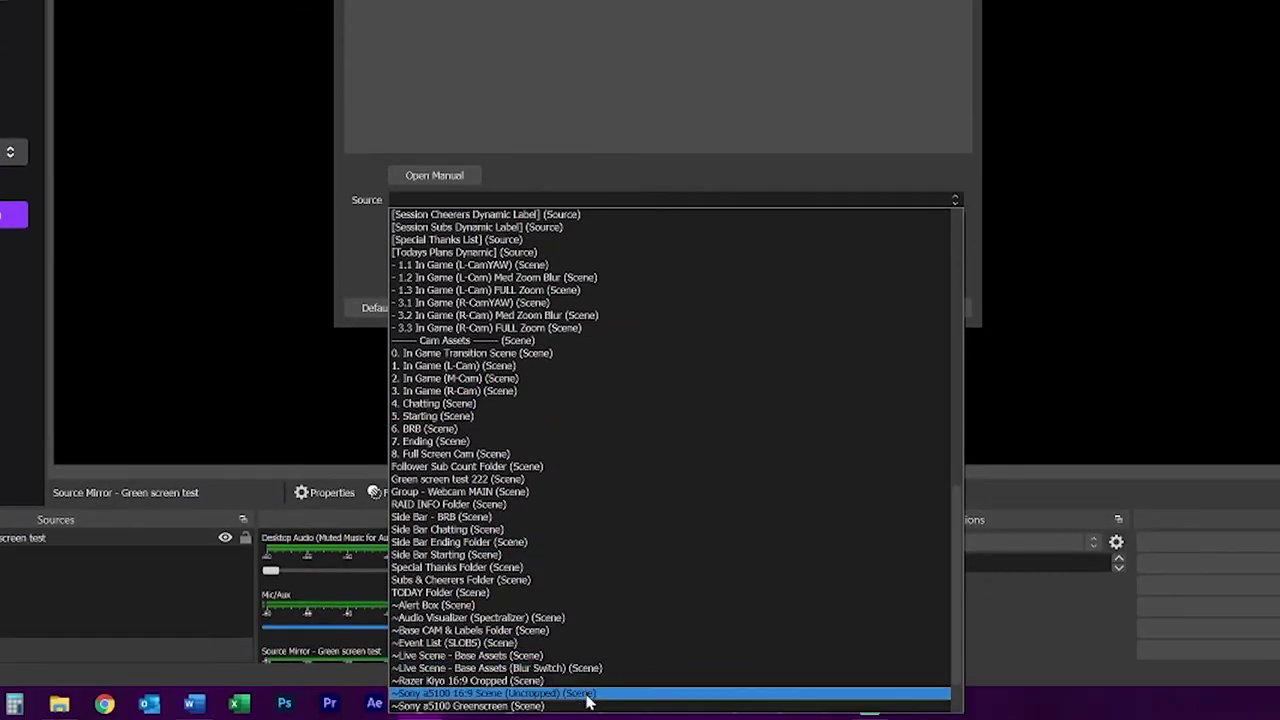
pyautogui.click(589, 694)
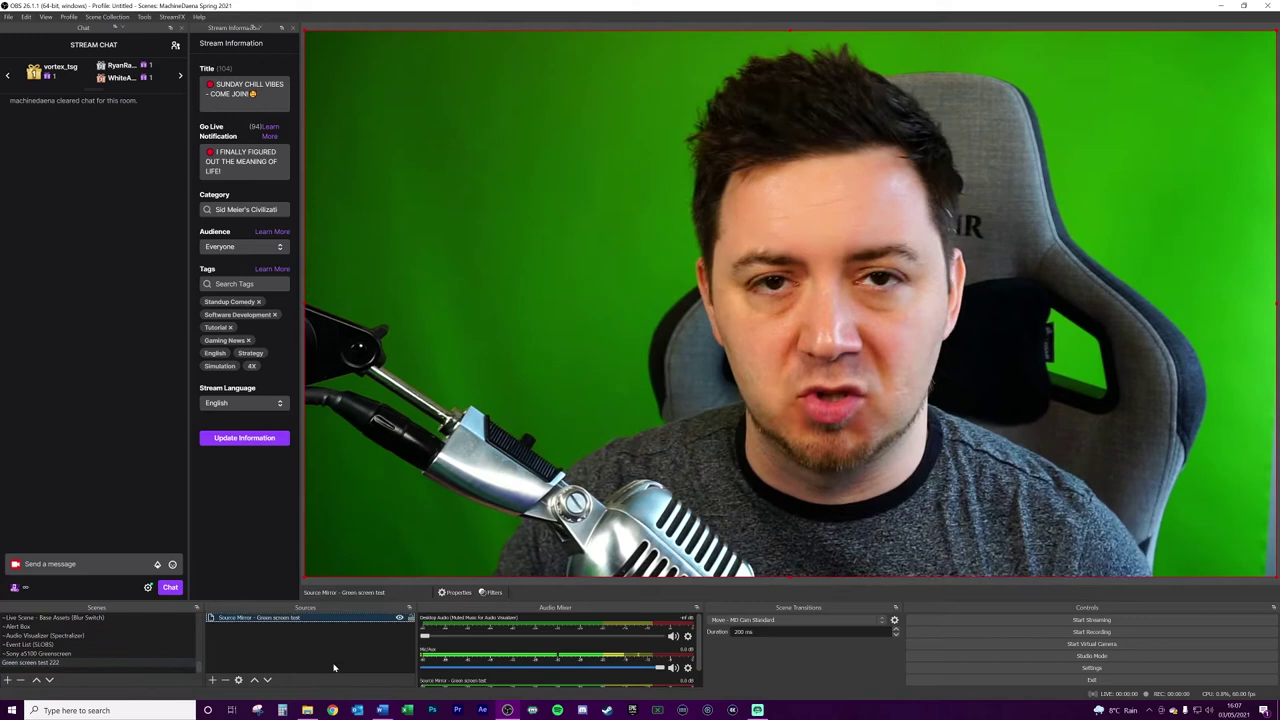
# Add a Chroma Key effect filter to the 'Source Mirror - Green screen test' source
pyautogui.click(269, 649)
pyautogui.click(270, 619)
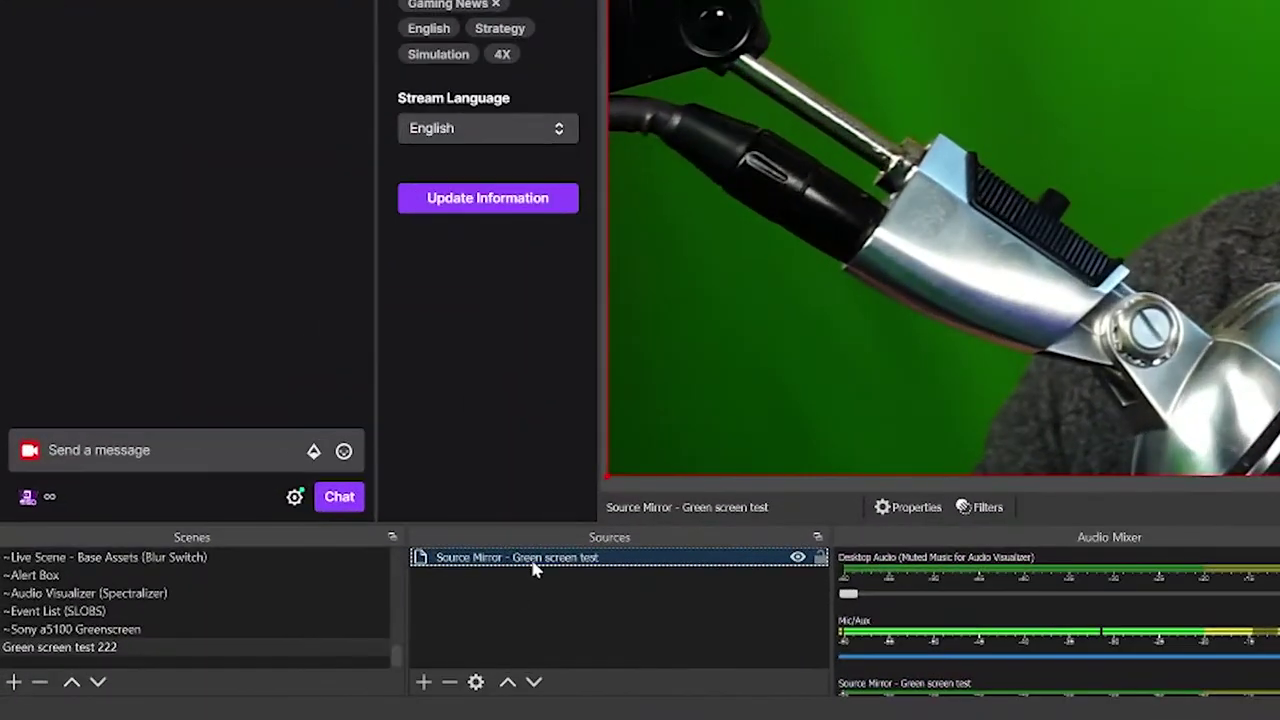
pyautogui.rightClick(537, 563)
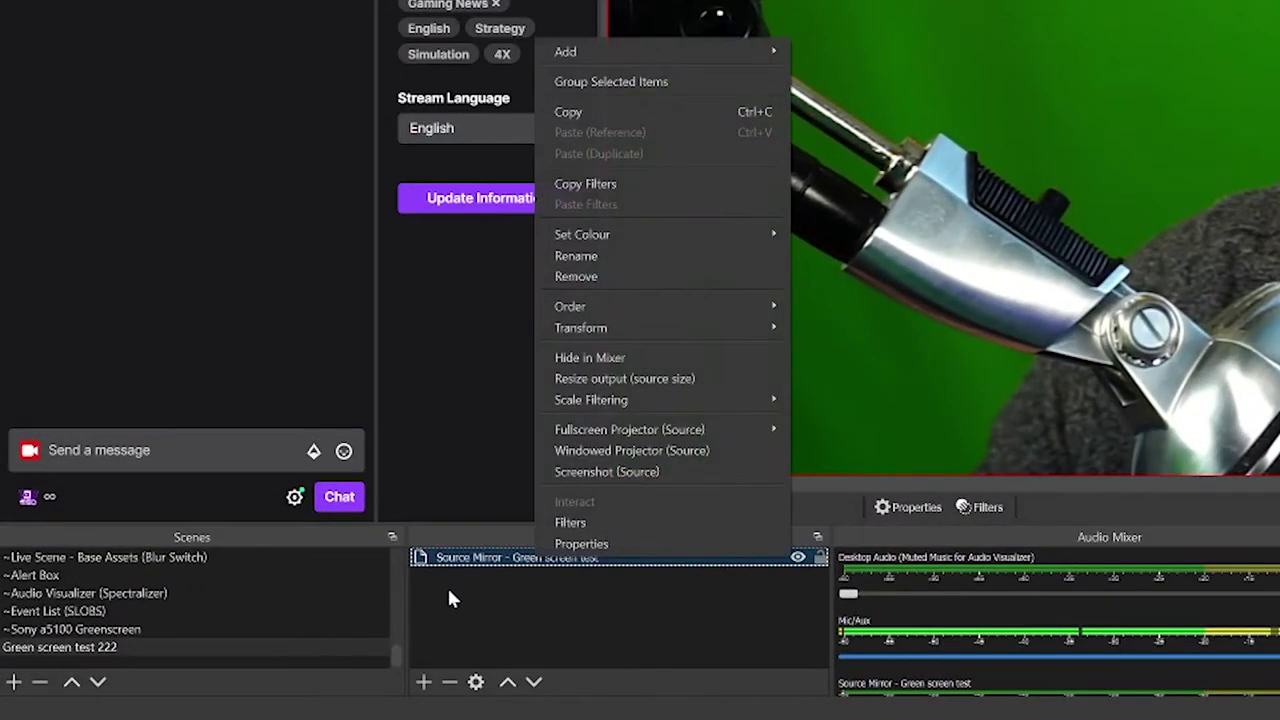
pyautogui.click(621, 531)
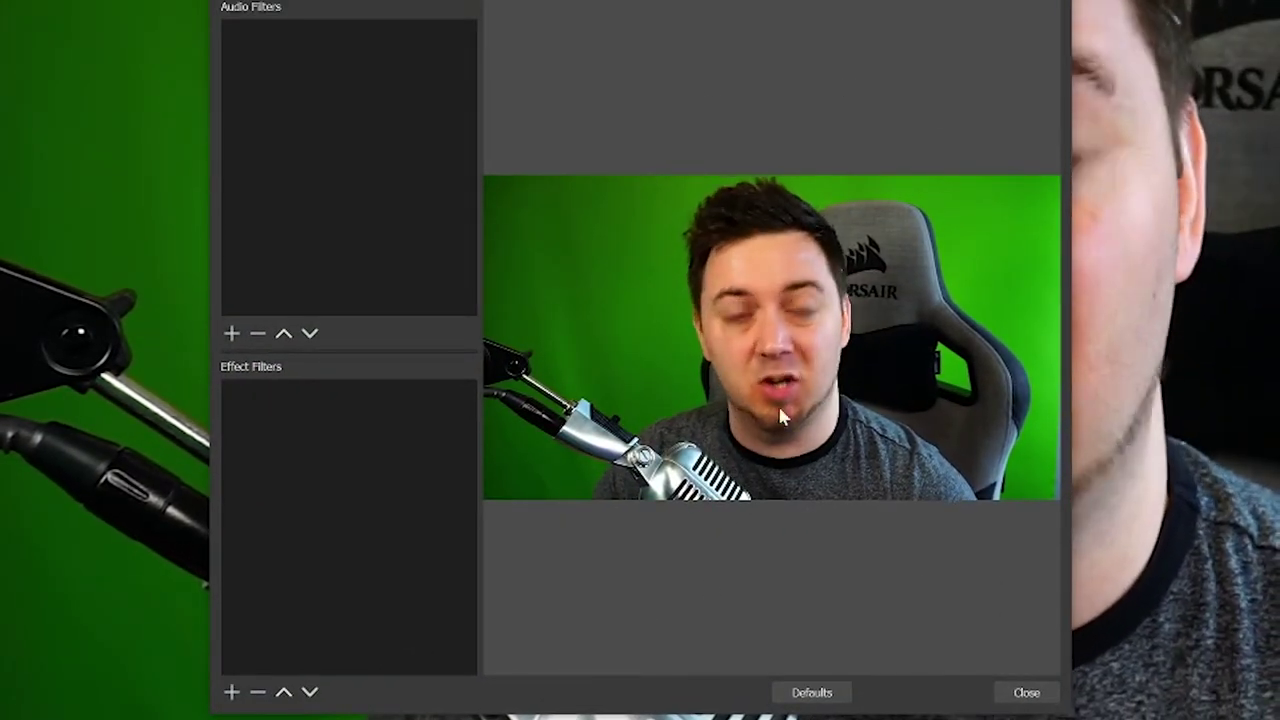
pyautogui.click(231, 692)
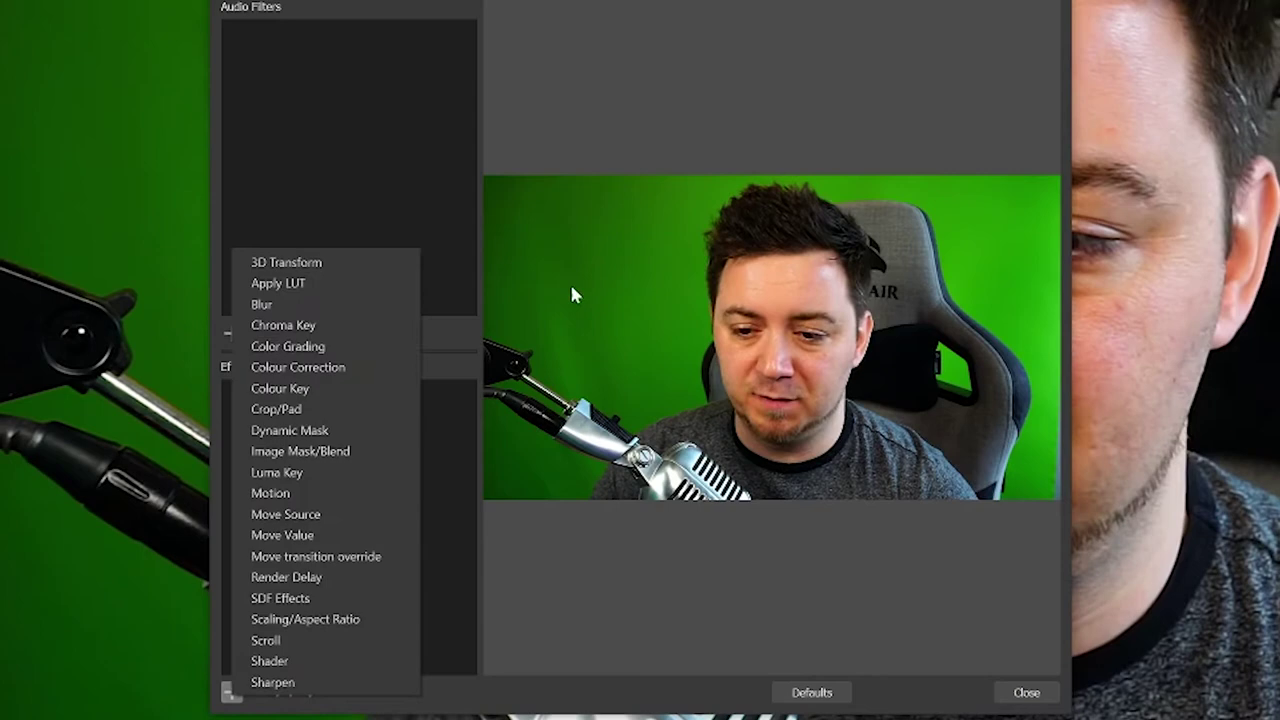
pyautogui.click(344, 326)
pyautogui.press('Return')
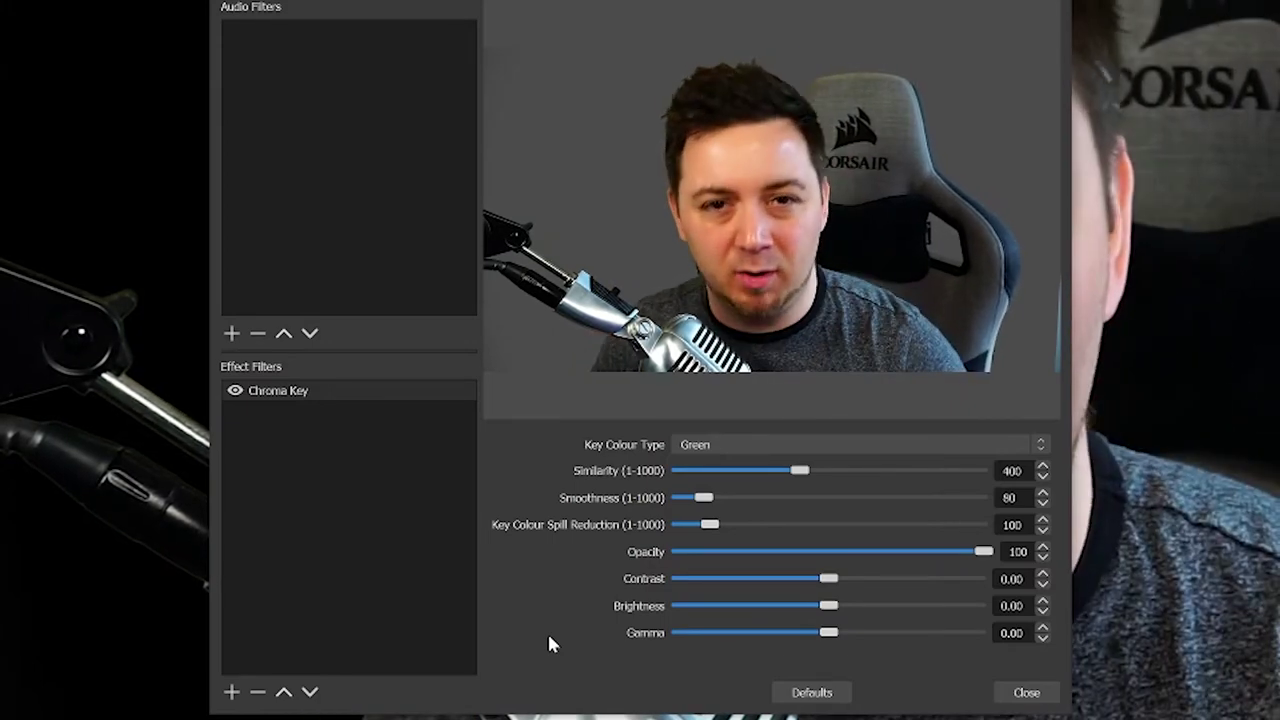
# Keep Green as the Chroma Key colour, then toggle the filter off and on to compare
pyautogui.click(737, 443)
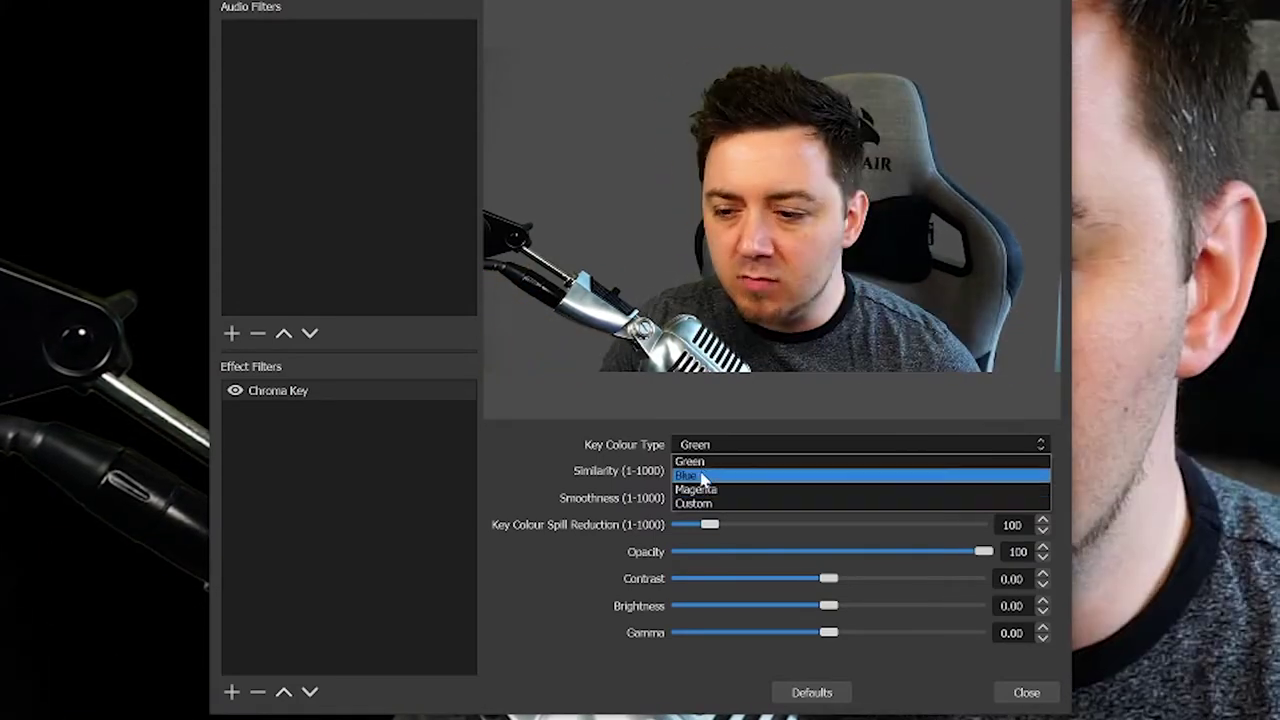
pyautogui.click(712, 463)
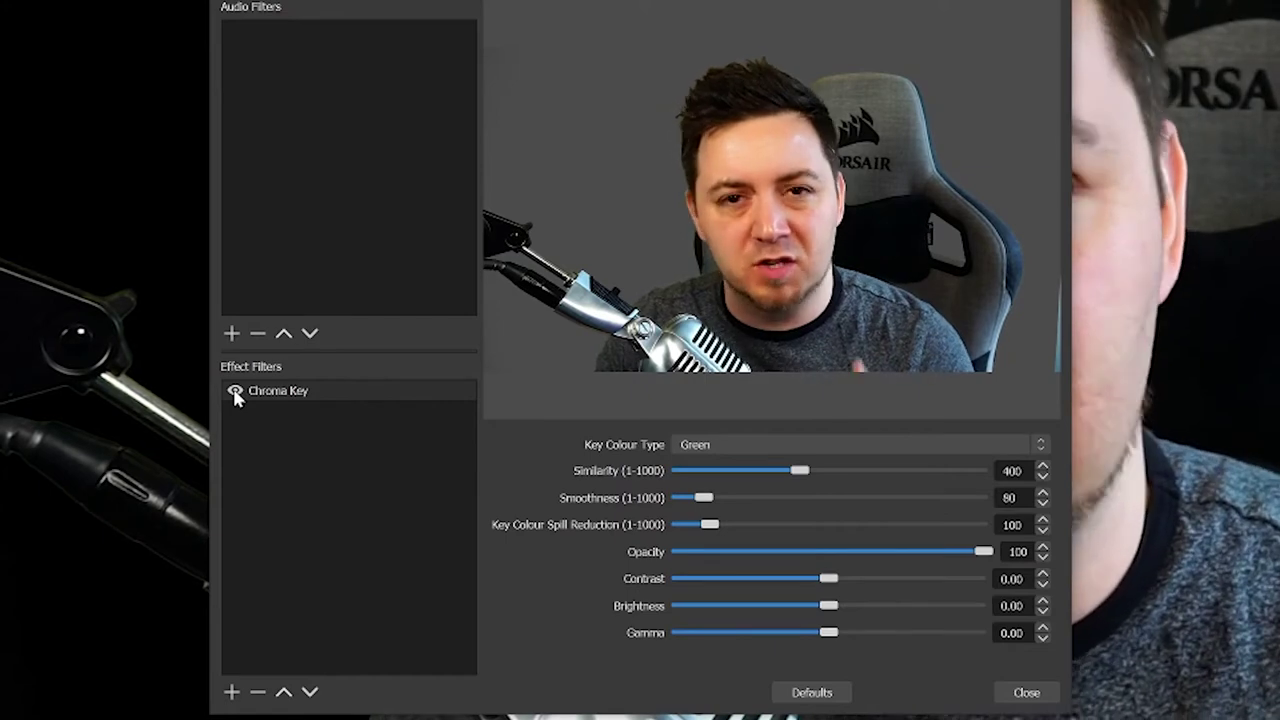
pyautogui.click(235, 392)
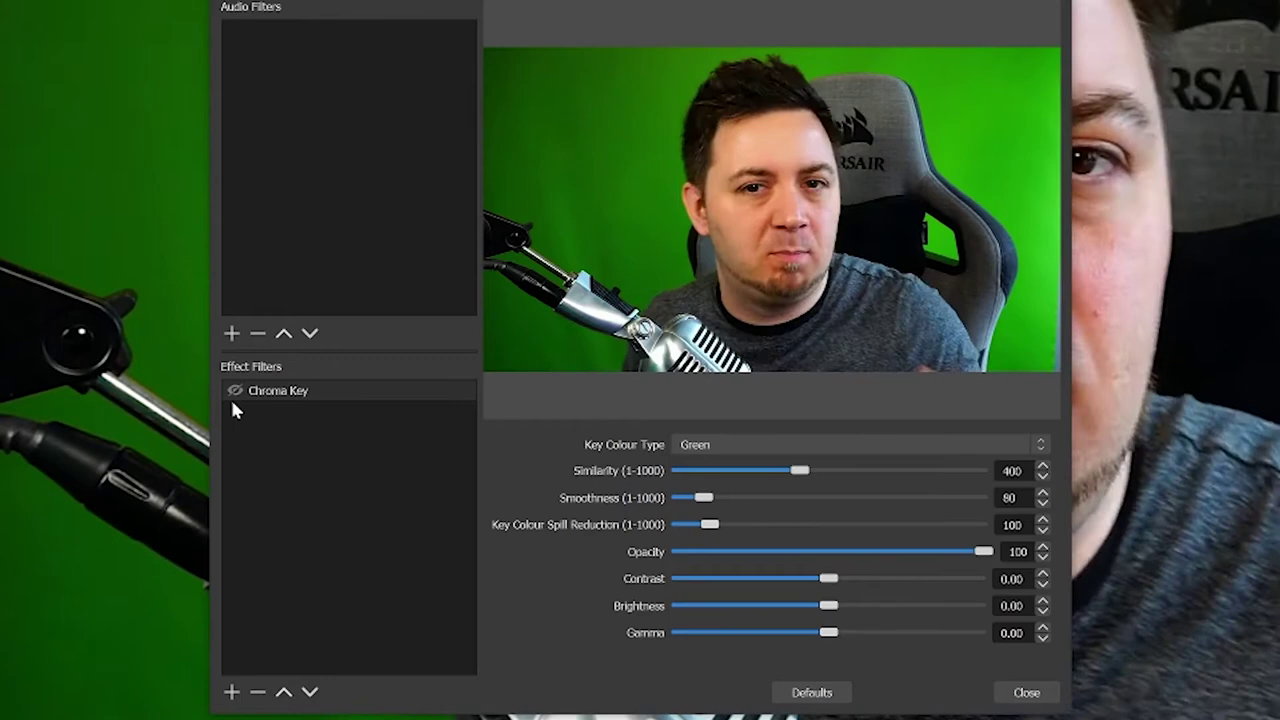
pyautogui.click(235, 391)
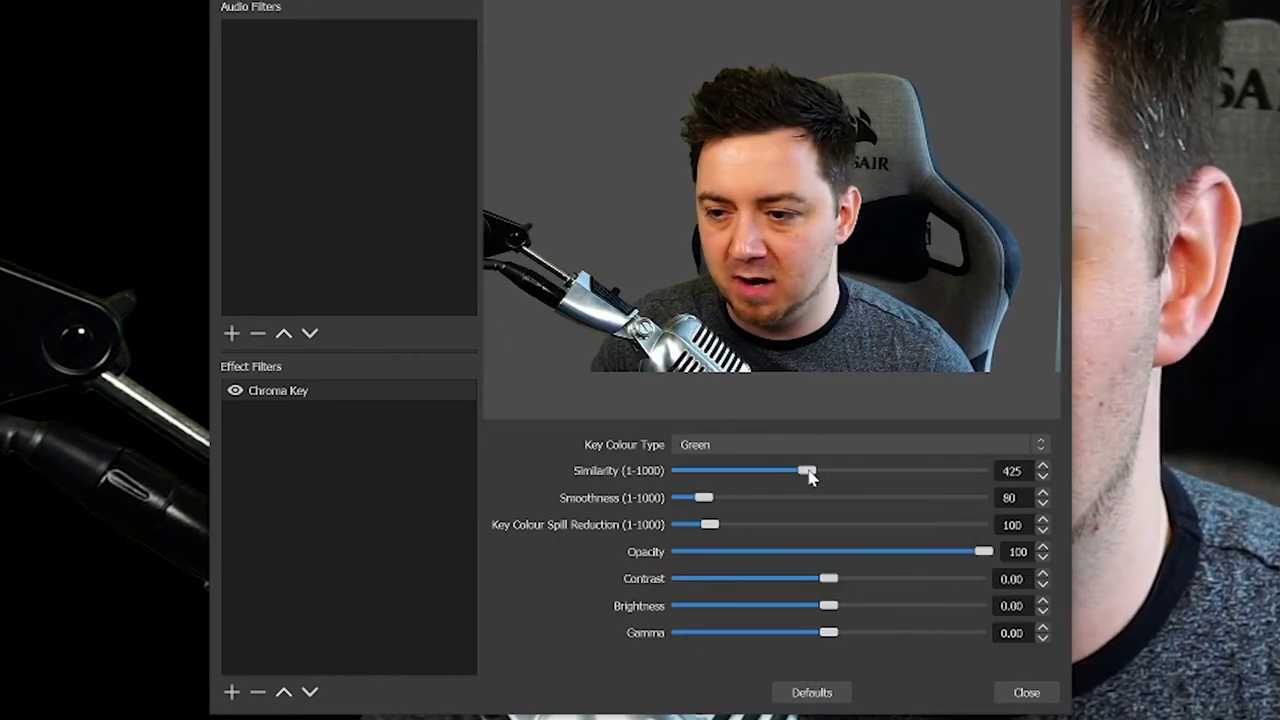
# Try different Chroma Key similarity values, reset to defaults, and finally set similarity to 400
pyautogui.moveTo(810, 477)
pyautogui.mouseDown()
pyautogui.moveTo(836, 478)
pyautogui.moveTo(826, 474)
pyautogui.mouseUp()
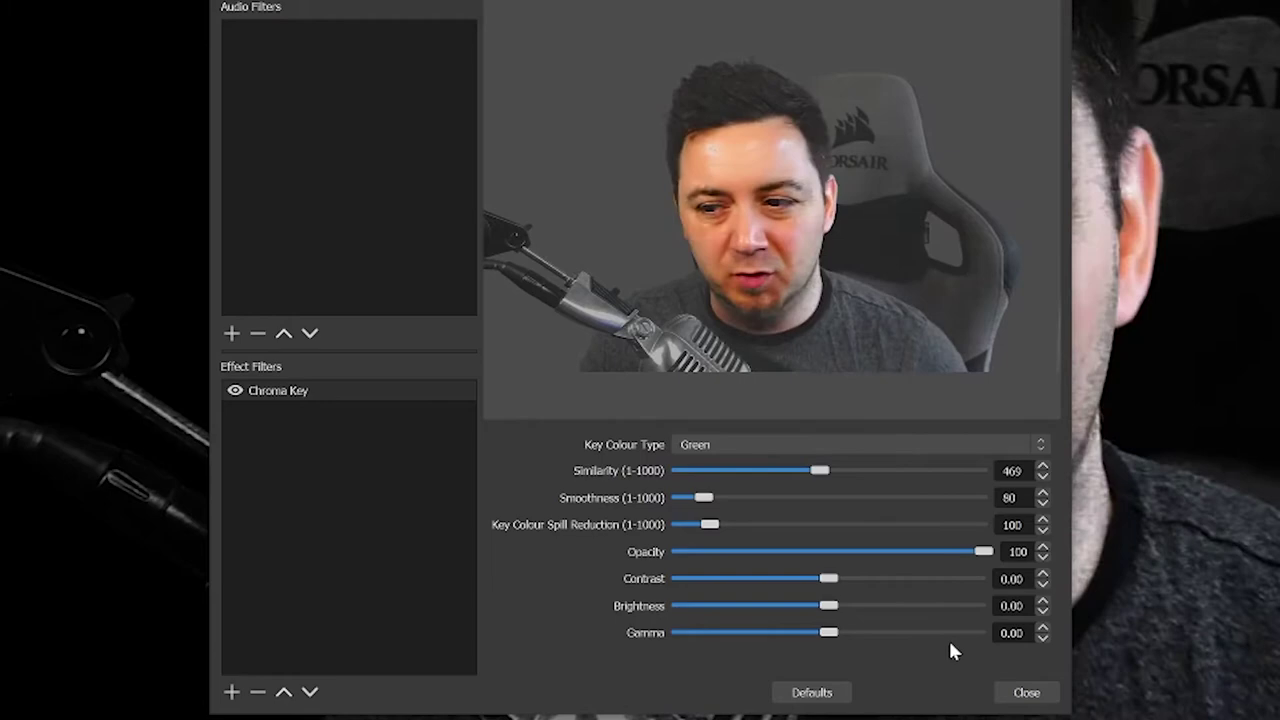
pyautogui.click(822, 690)
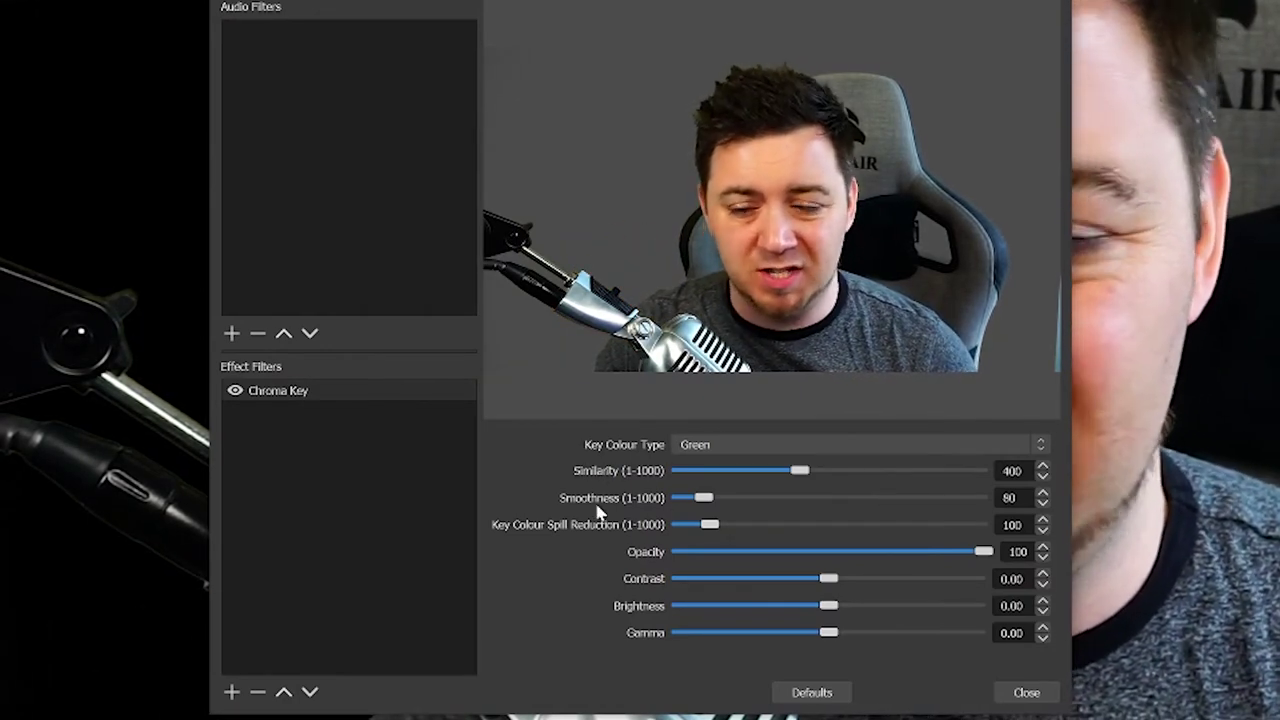
pyautogui.click(920, 470)
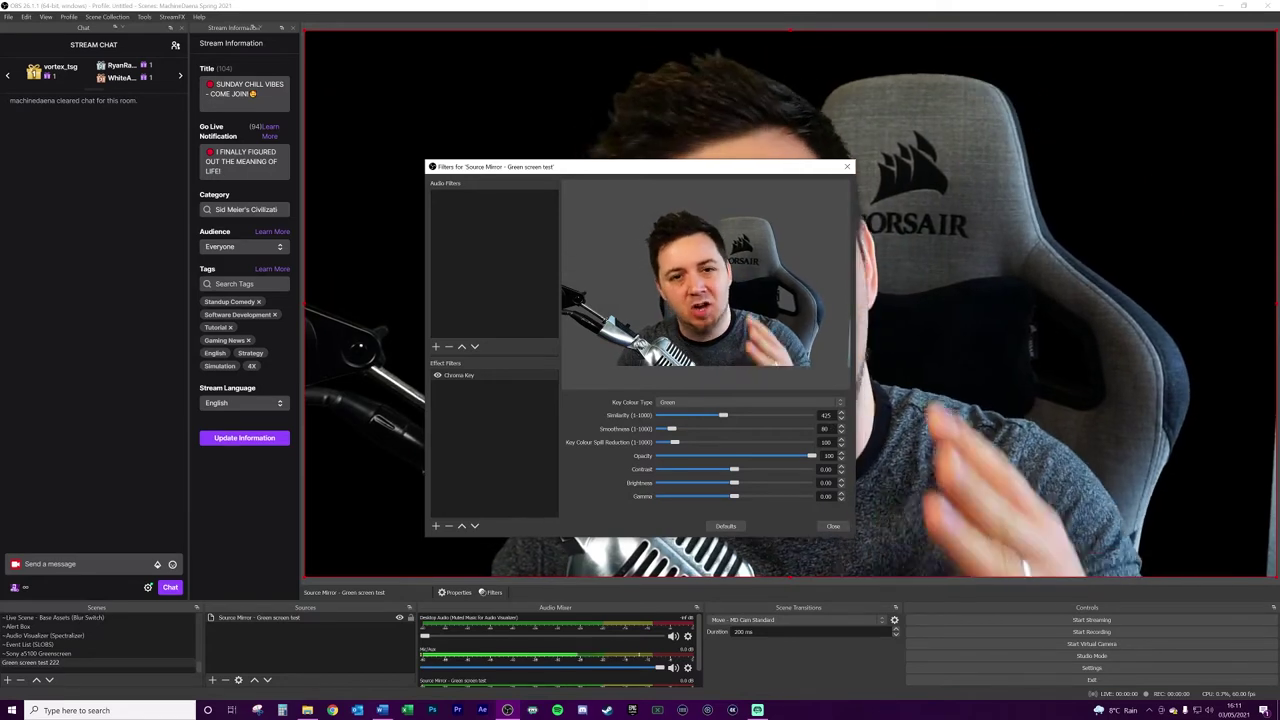
pyautogui.moveTo(723, 415); pyautogui.dragTo(719, 415)
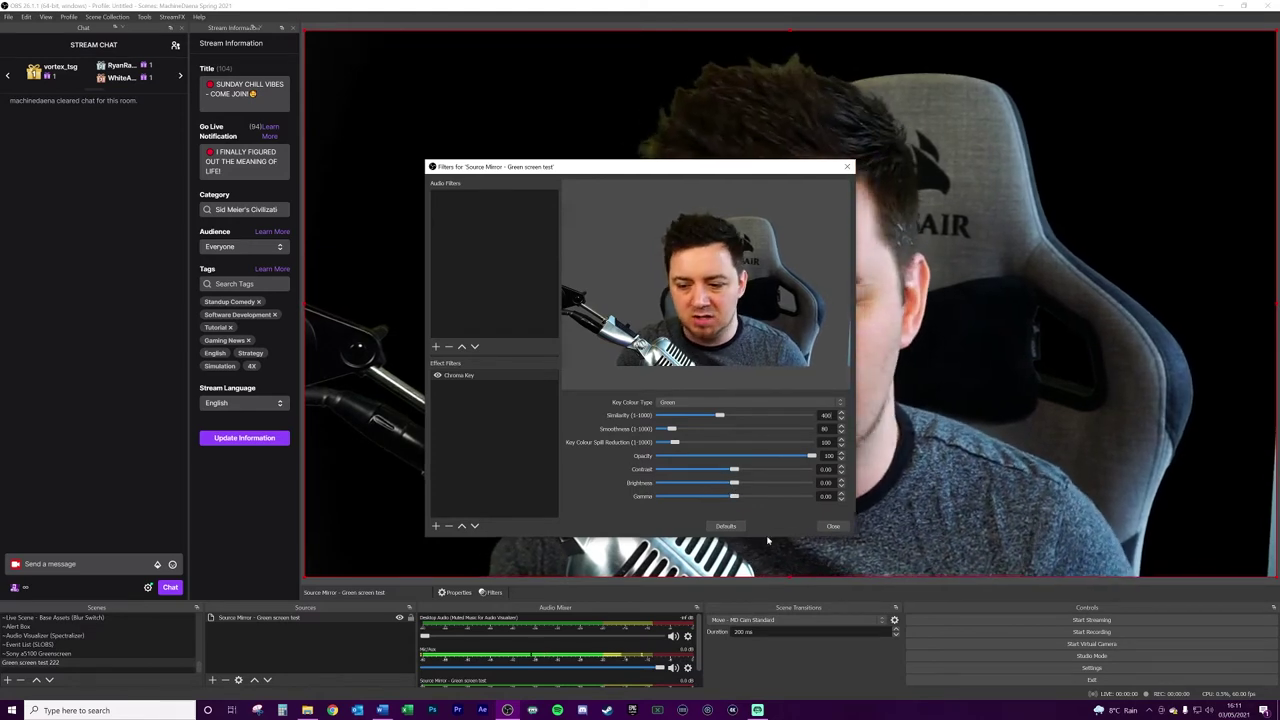
# Add the 'Alpha Placeholder - Game Capture Image MD' image and place it below the camera source
pyautogui.click(832, 526)
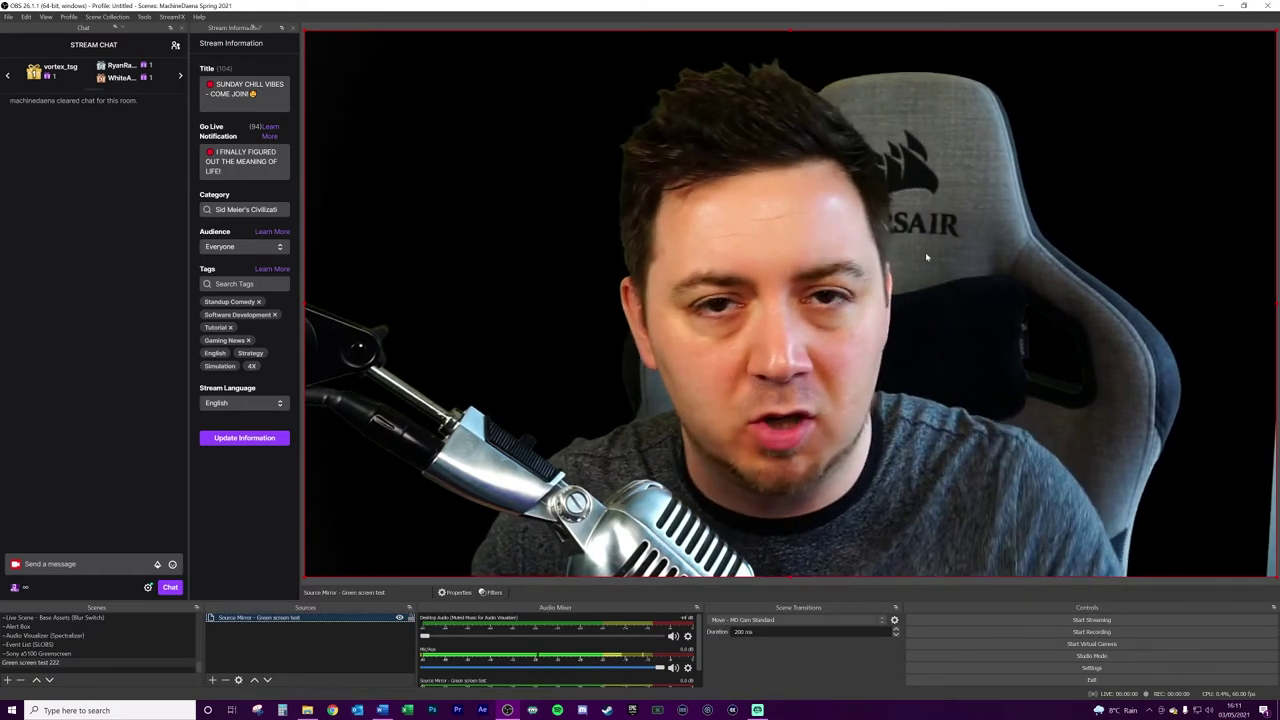
pyautogui.click(351, 654)
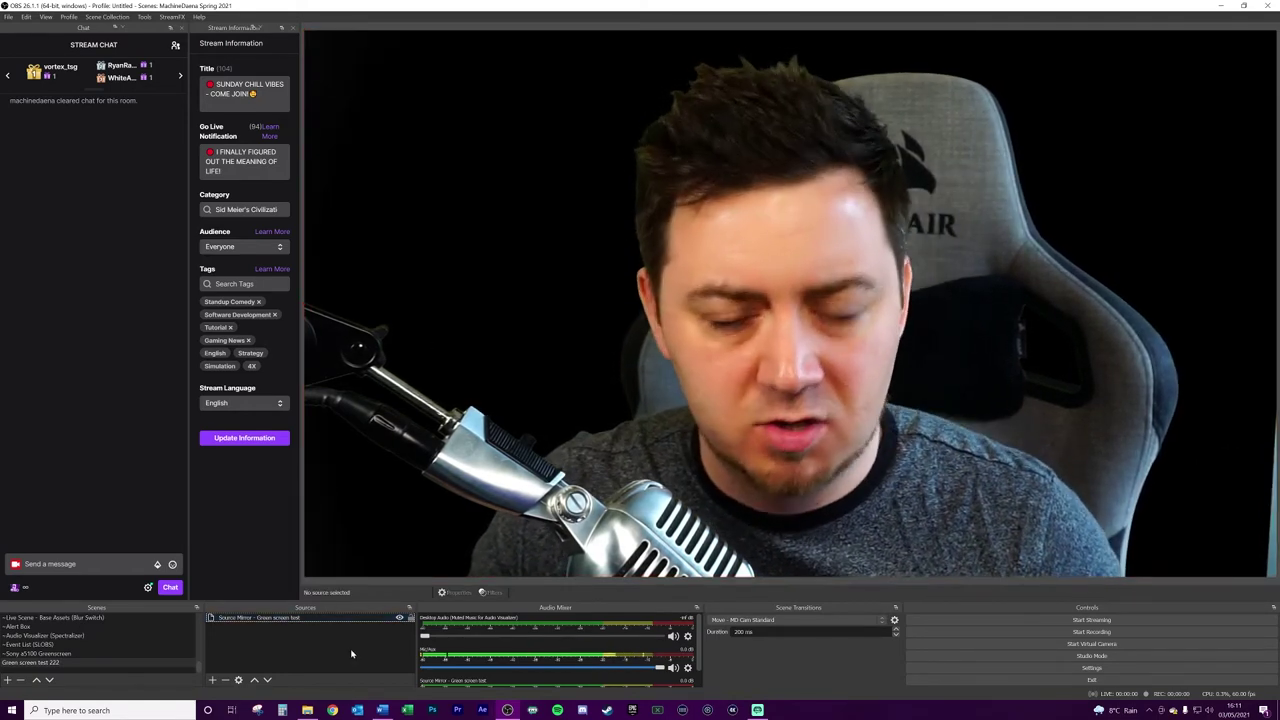
pyautogui.click(212, 680)
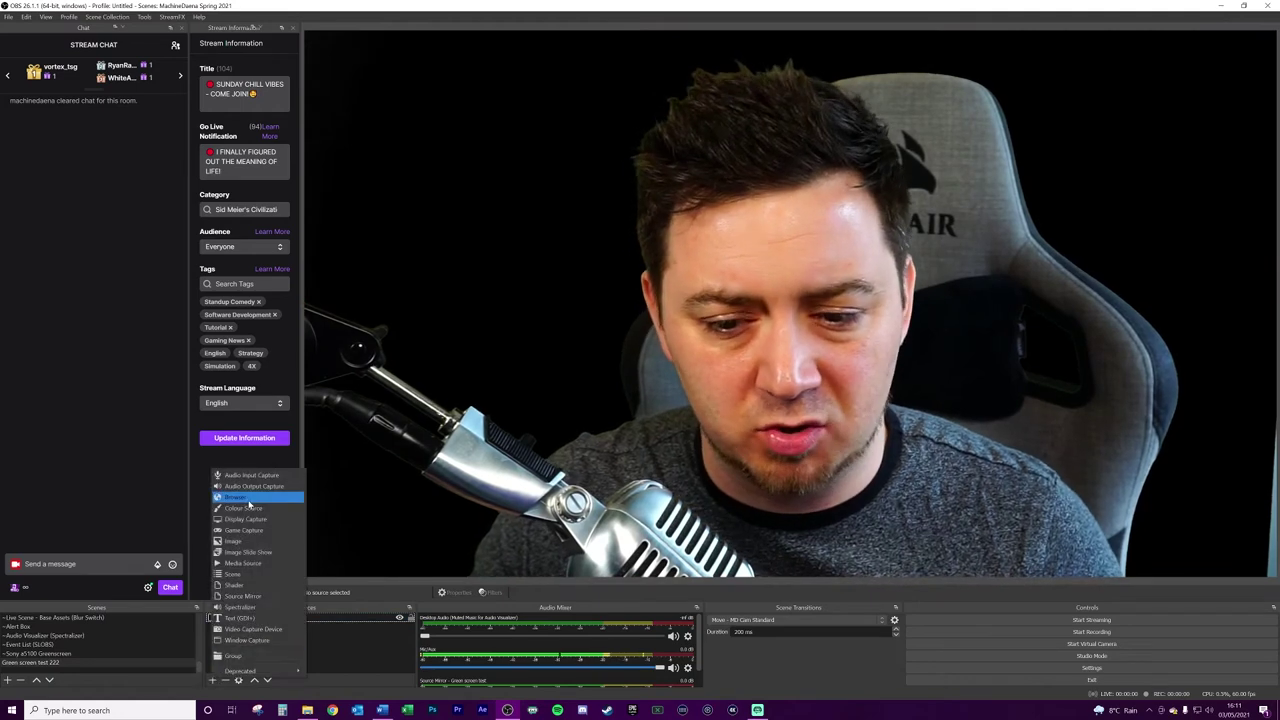
pyautogui.press('Escape')
pyautogui.click(320, 560)
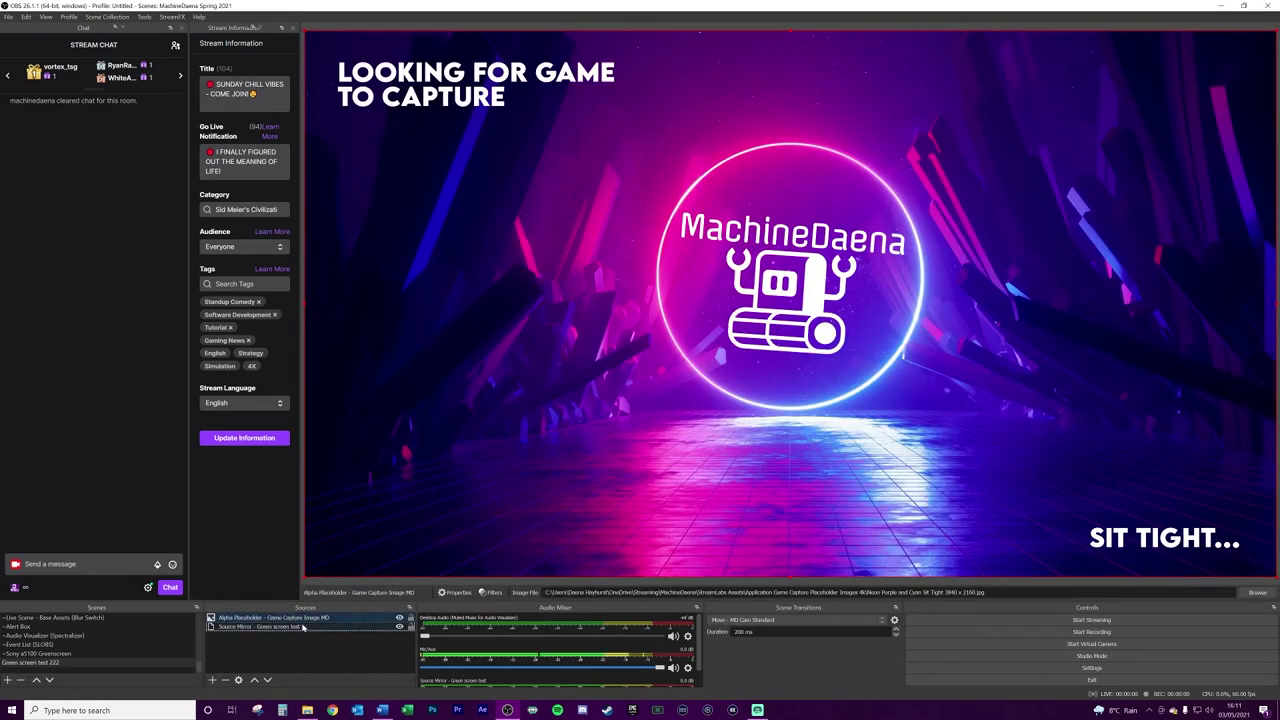
pyautogui.moveTo(308, 630); pyautogui.dragTo(316, 631)
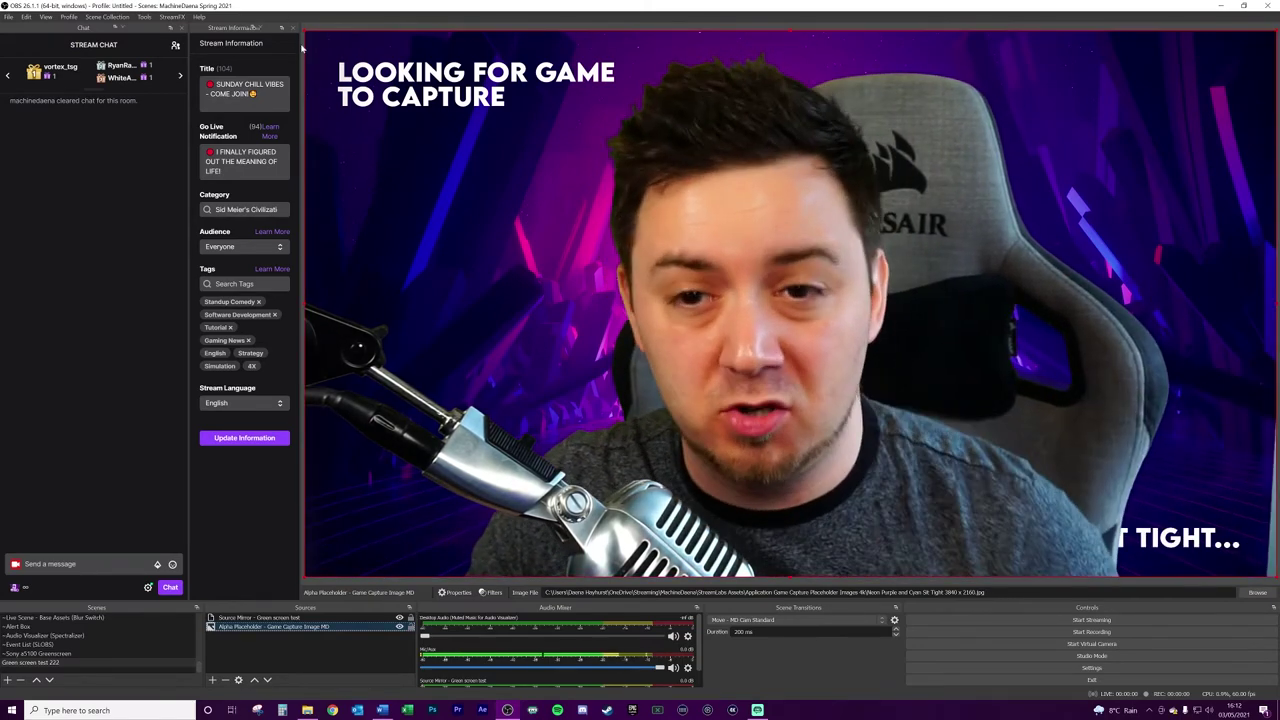
# Scale the keyed camera down into the bottom-right corner over the MachineDaena placeholder
pyautogui.click(383, 166)
pyautogui.moveTo(304, 30); pyautogui.dragTo(988, 437)
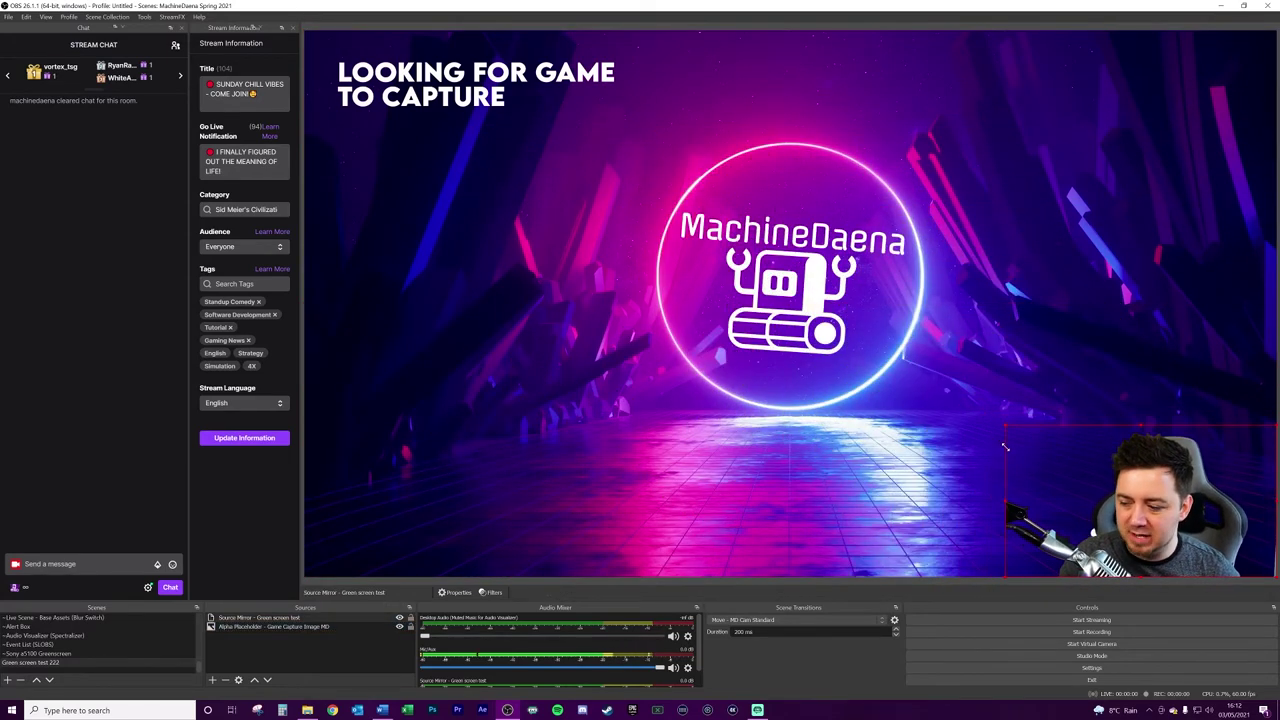
pyautogui.click(994, 430)
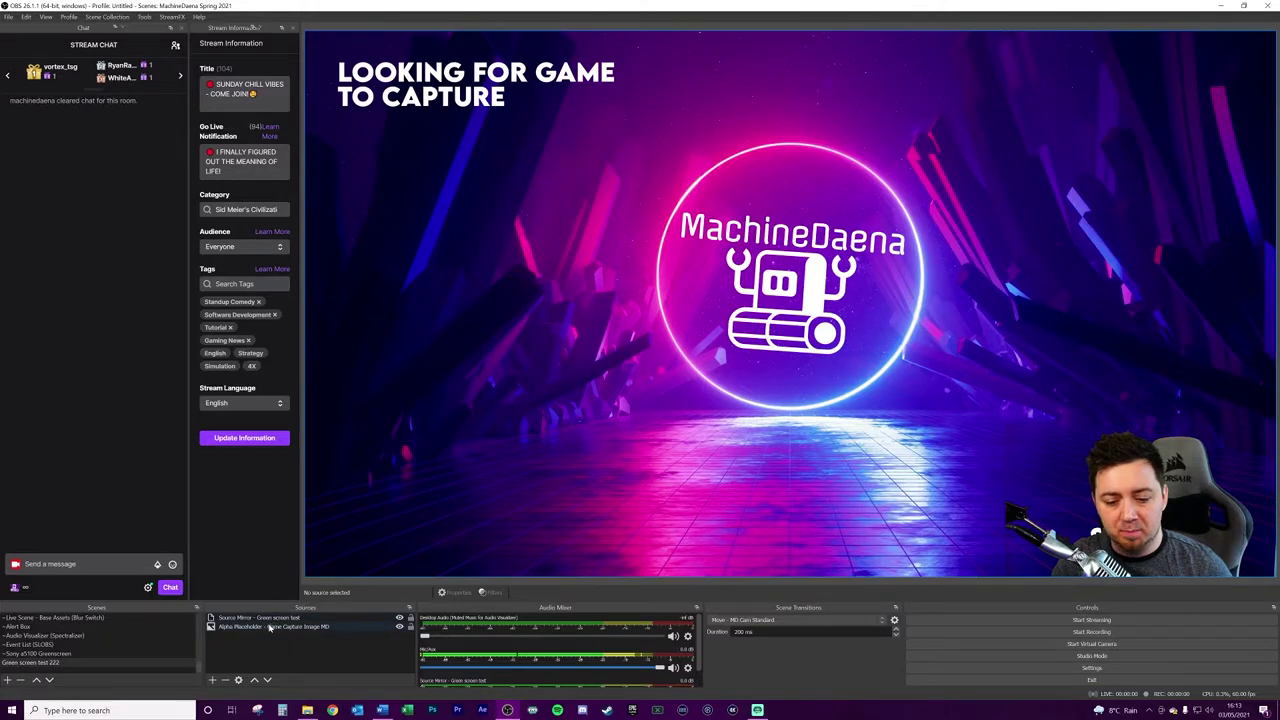
# Reopen the camera's Chroma Key filter, set Similarity to 420, and close Filters
pyautogui.rightClick(283, 620)
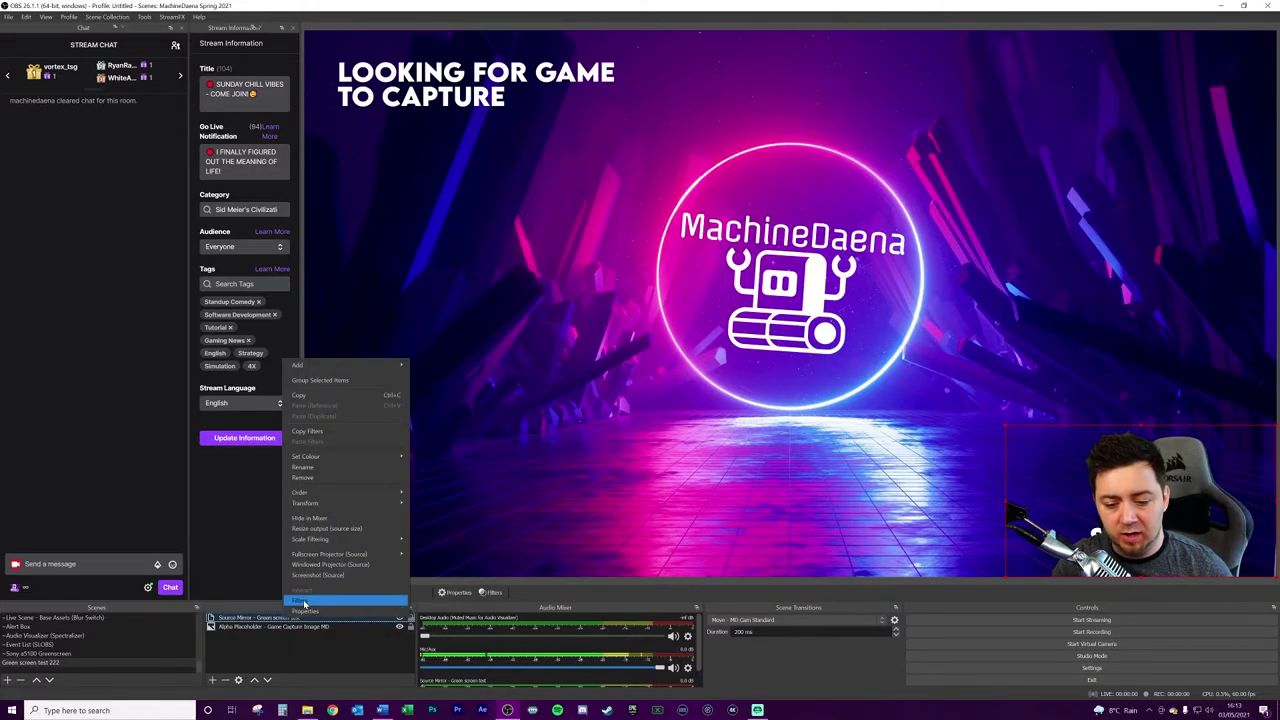
pyautogui.click(320, 602)
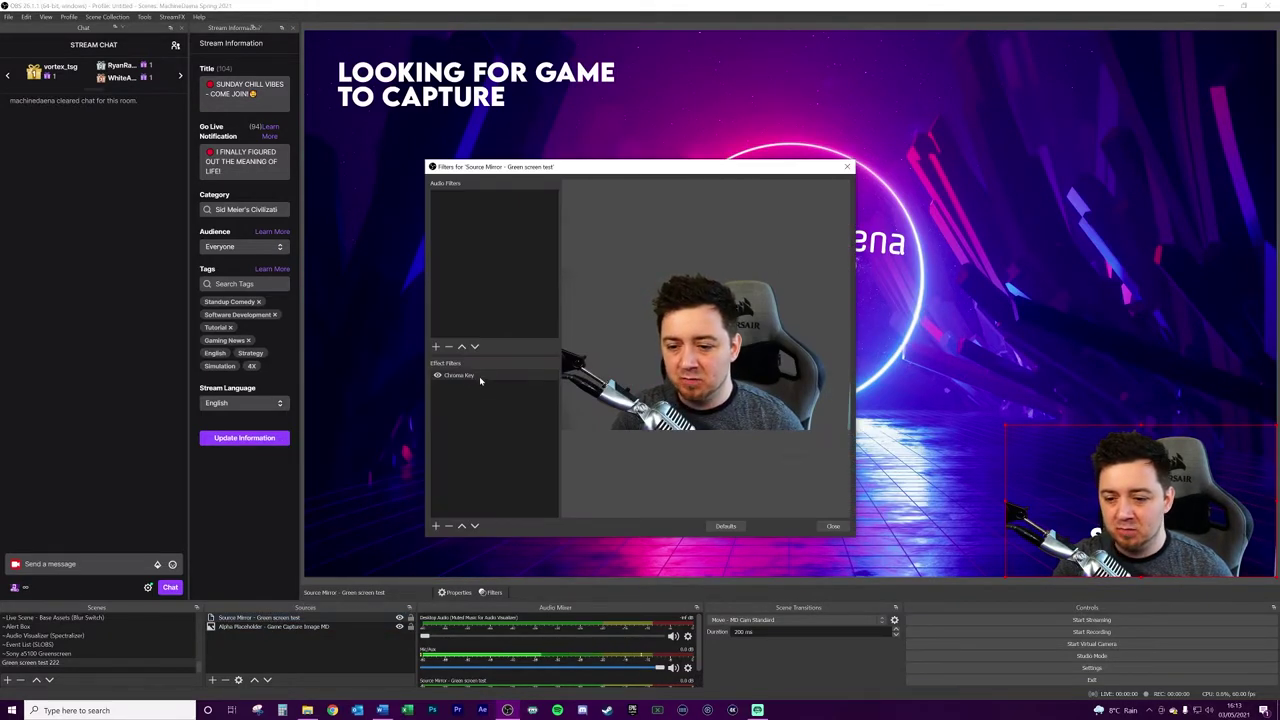
pyautogui.click(479, 376)
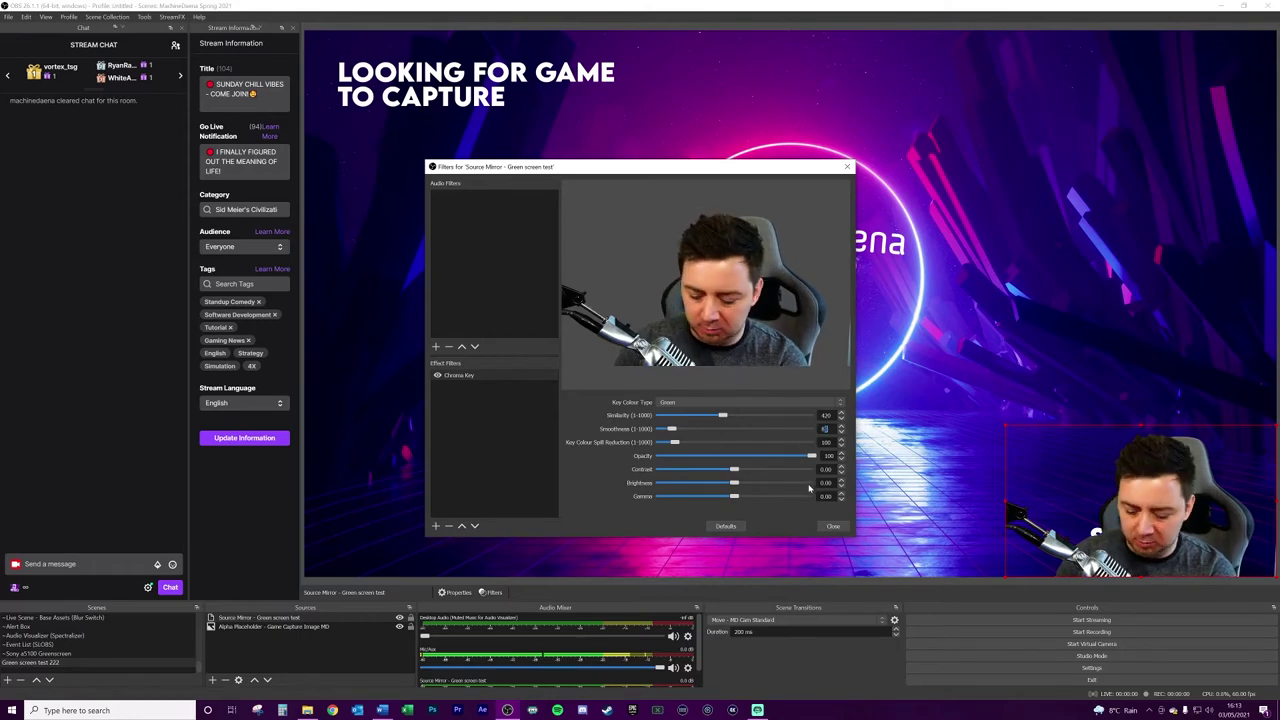
pyautogui.click(833, 526)
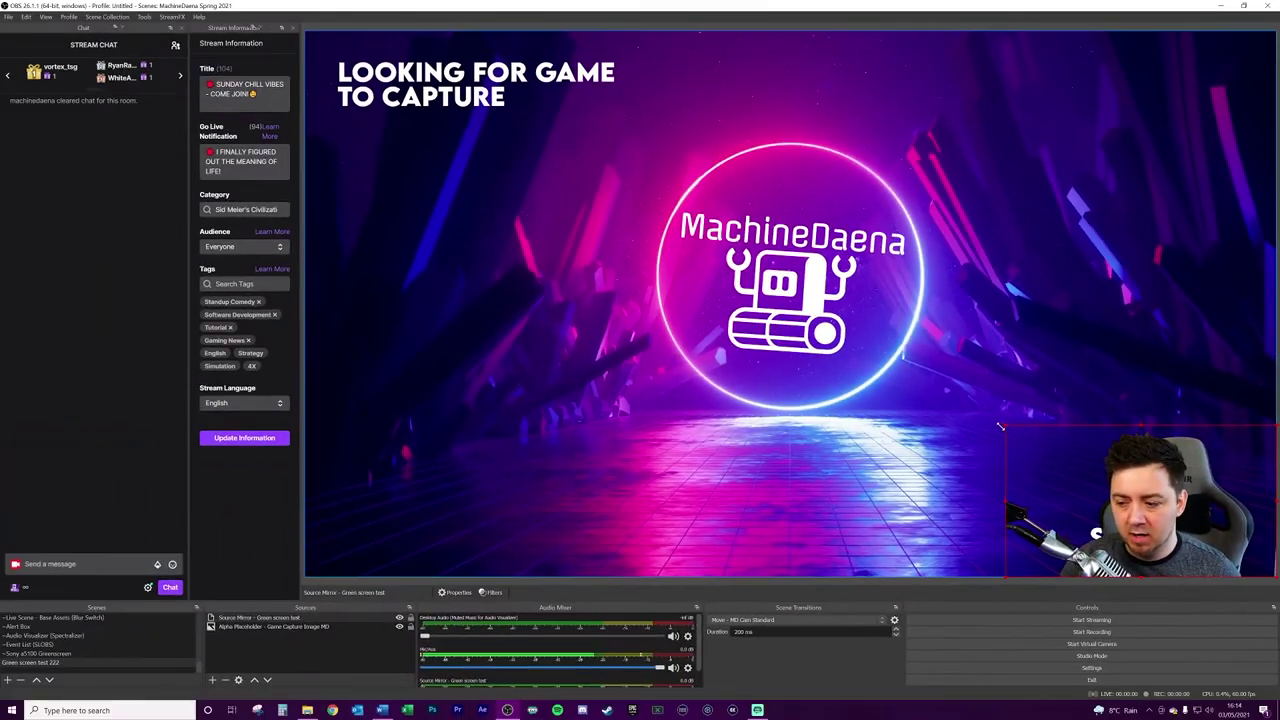
# Enlarge the camera, then settle it back into the bottom-right corner
pyautogui.moveTo(958, 428); pyautogui.dragTo(212, 225)
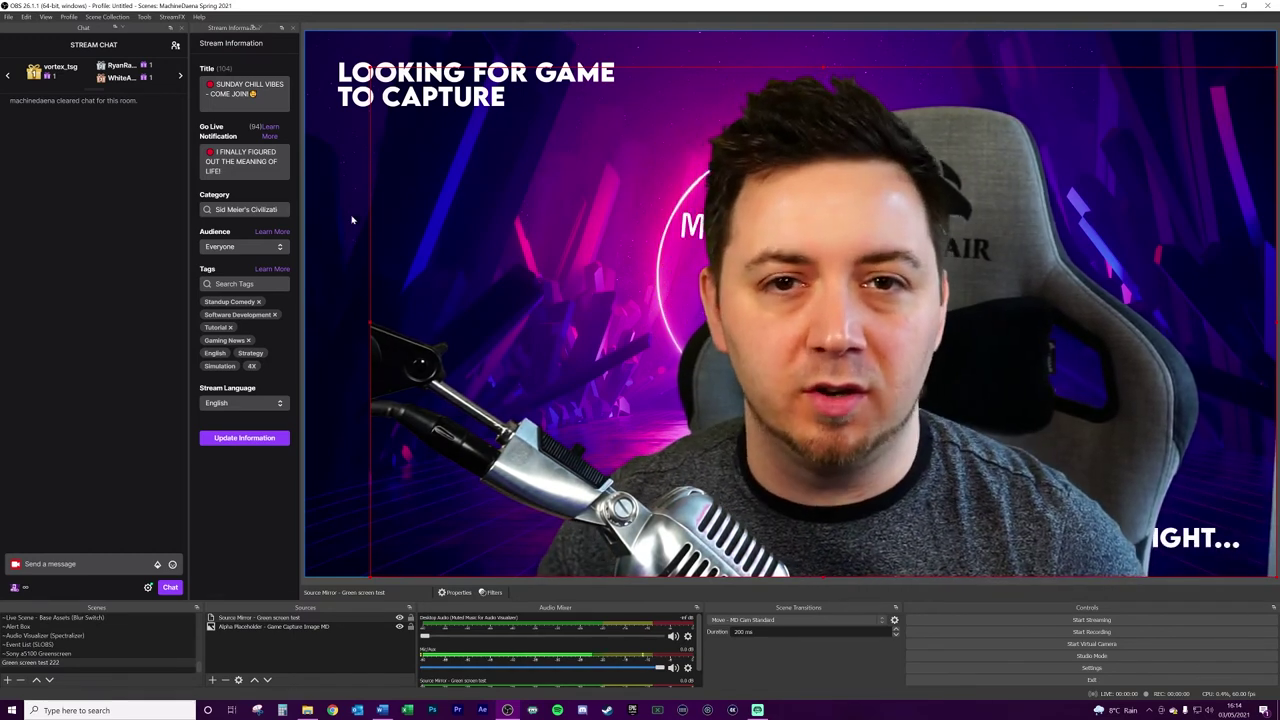
pyautogui.press('F1')
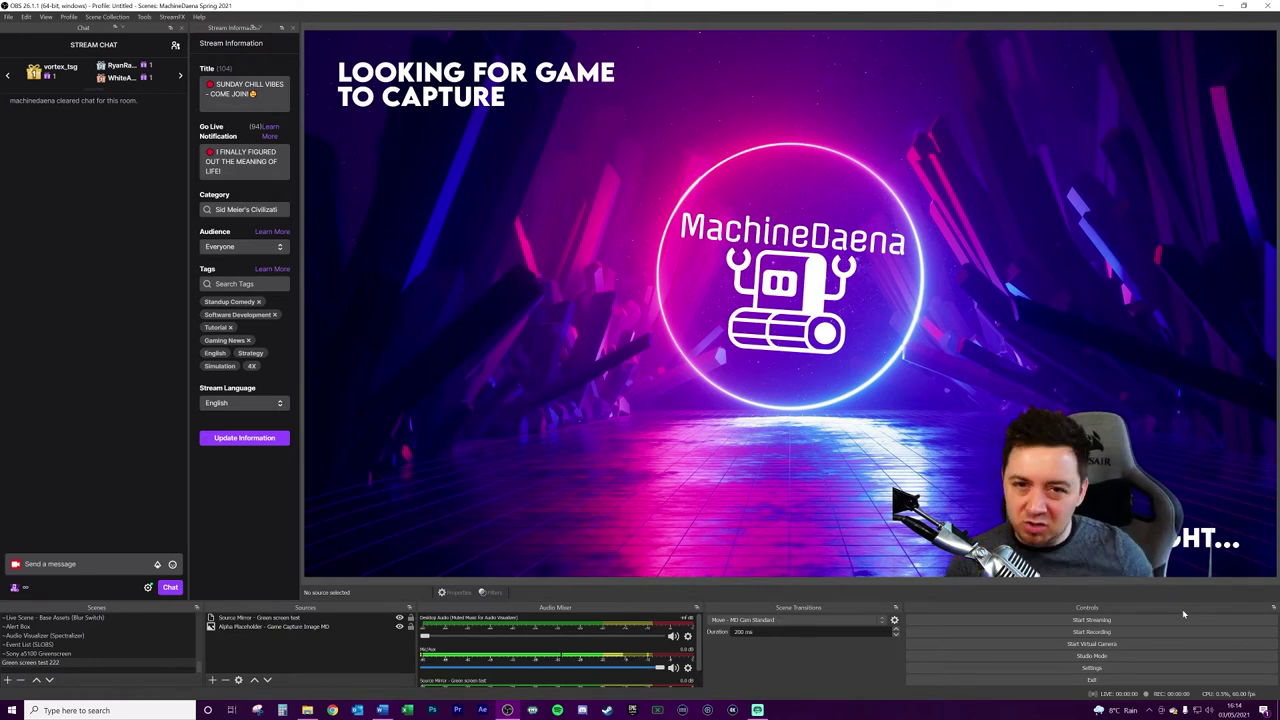
# Pull the camera box's right edge slightly inward
pyautogui.click(1090, 506)
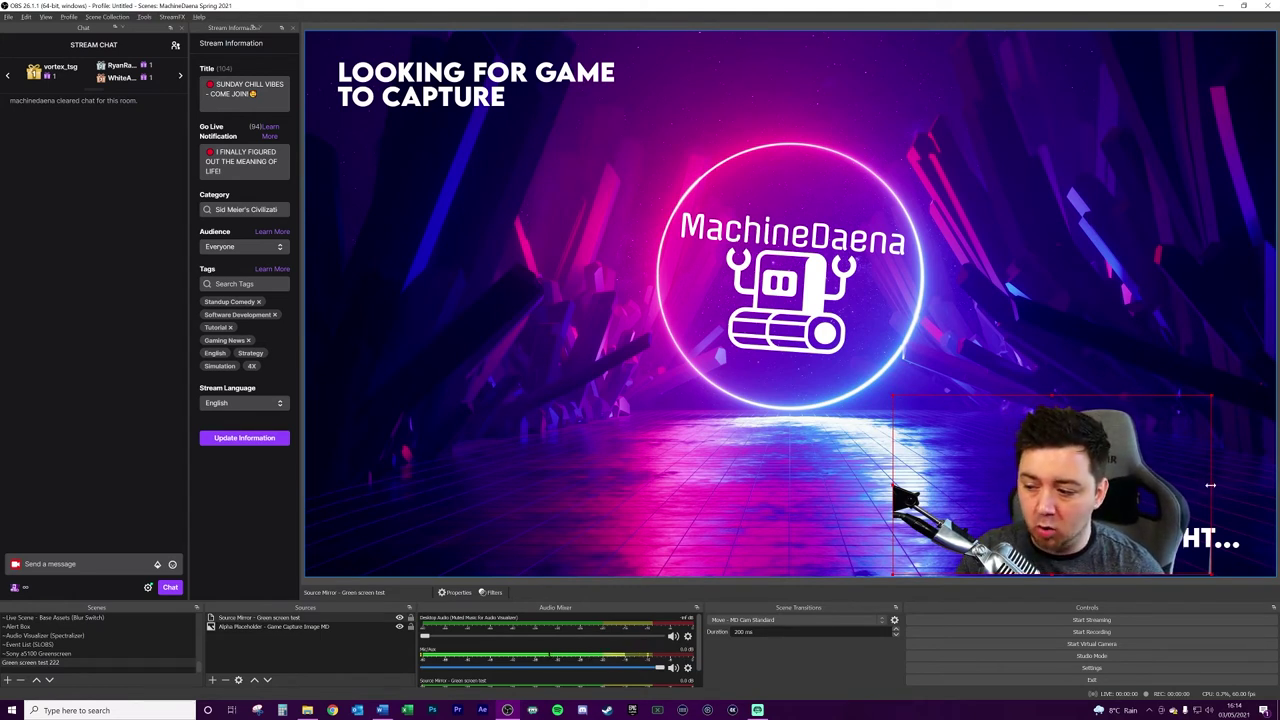
pyautogui.moveTo(1210, 485); pyautogui.dragTo(1201, 485)
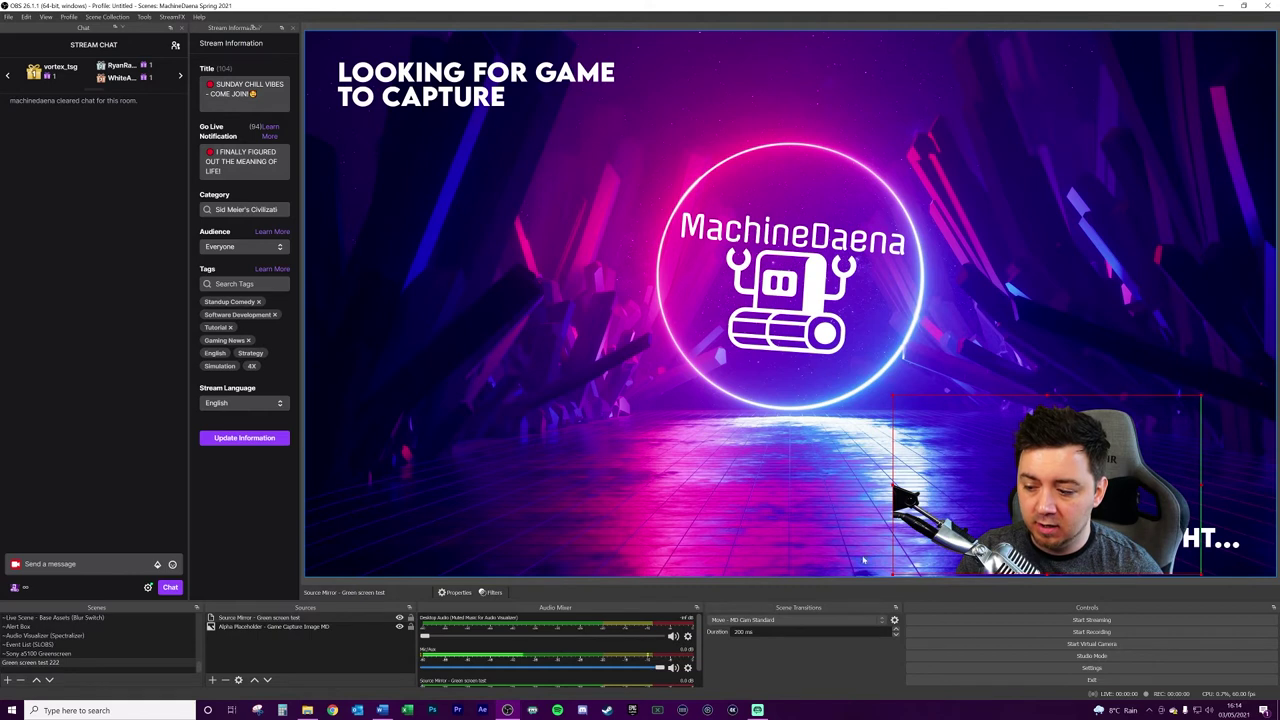
pyautogui.click(1208, 545)
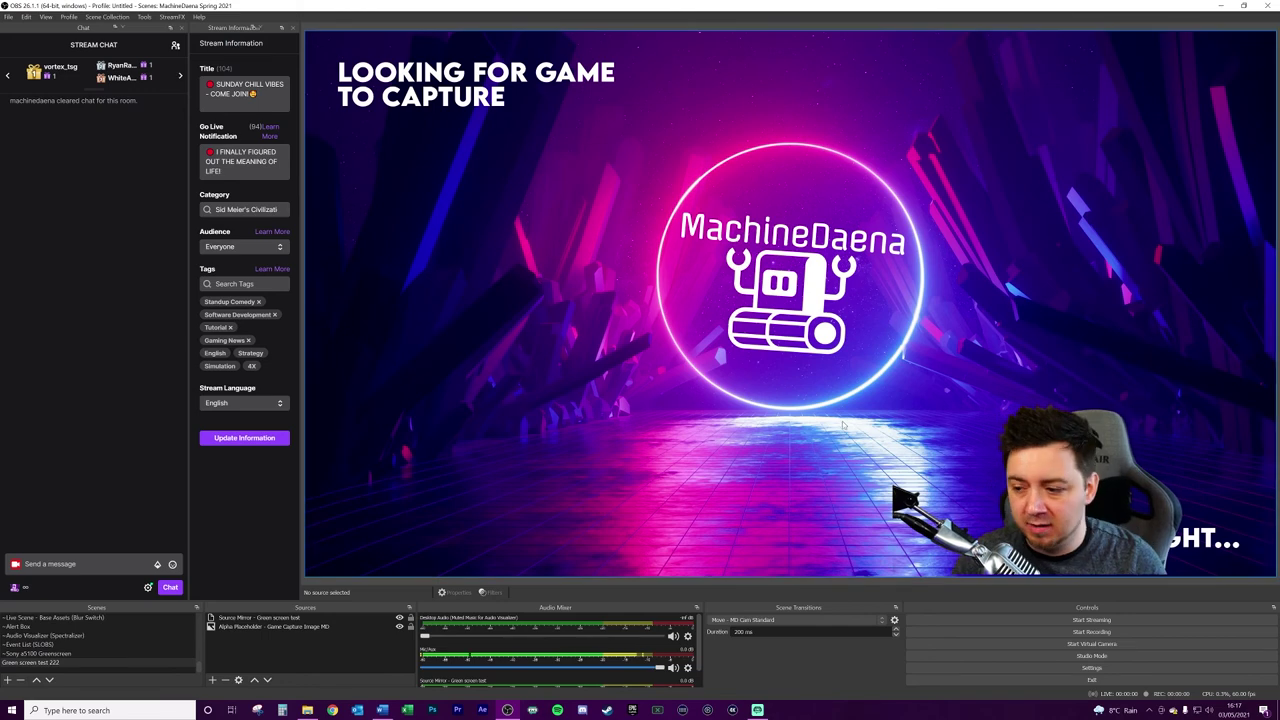
# Move the keyed camera from the bottom-right to the bottom-left corner, then deselect it
pyautogui.moveTo(903, 503); pyautogui.dragTo(439, 500)
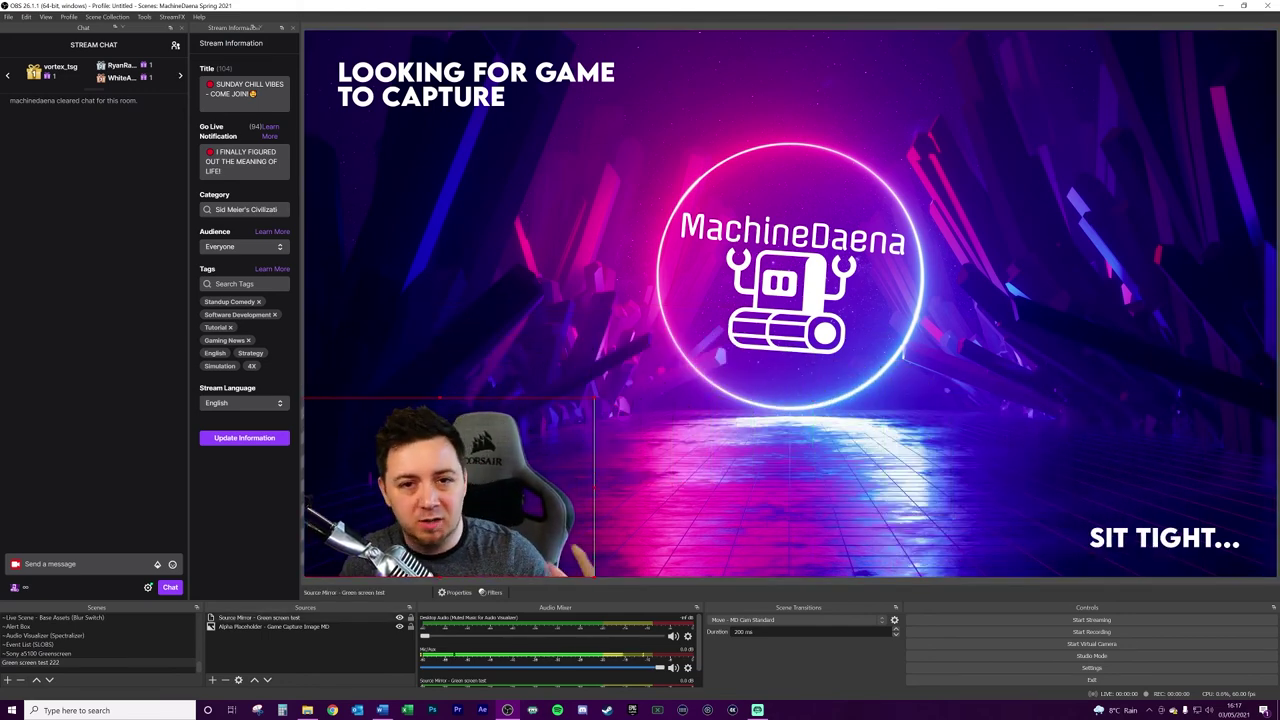
pyautogui.click(760, 592)
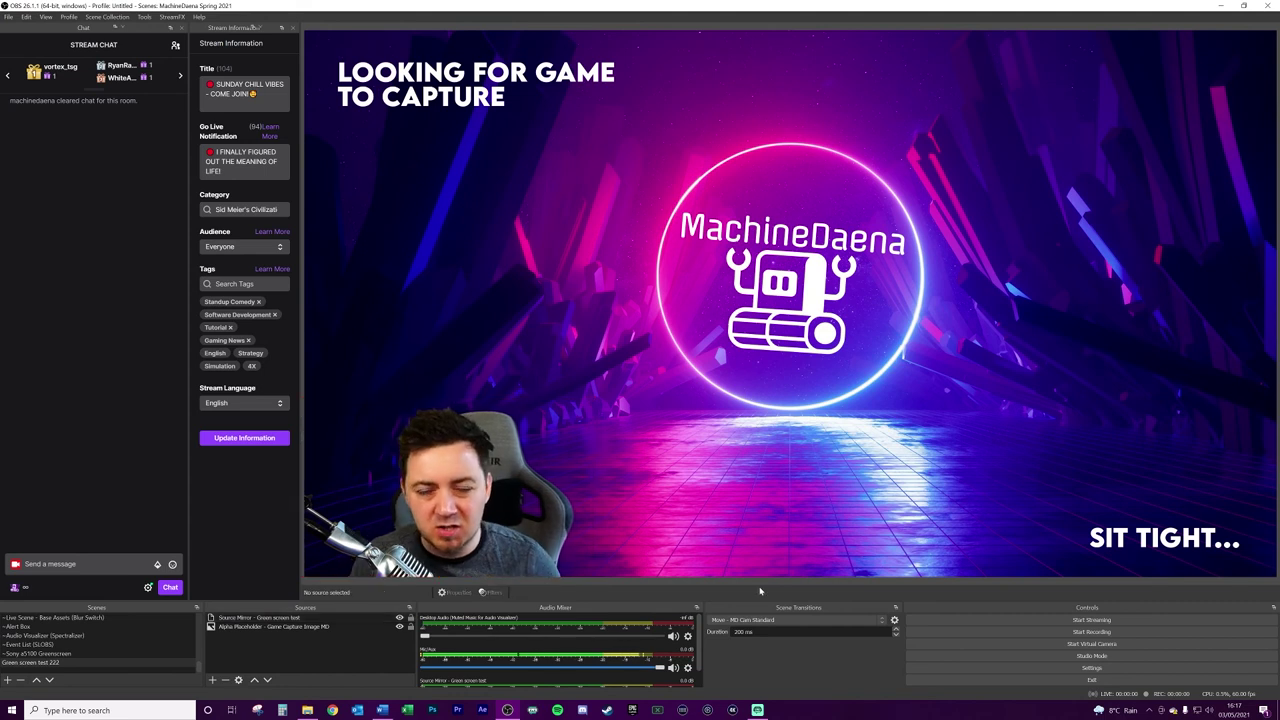